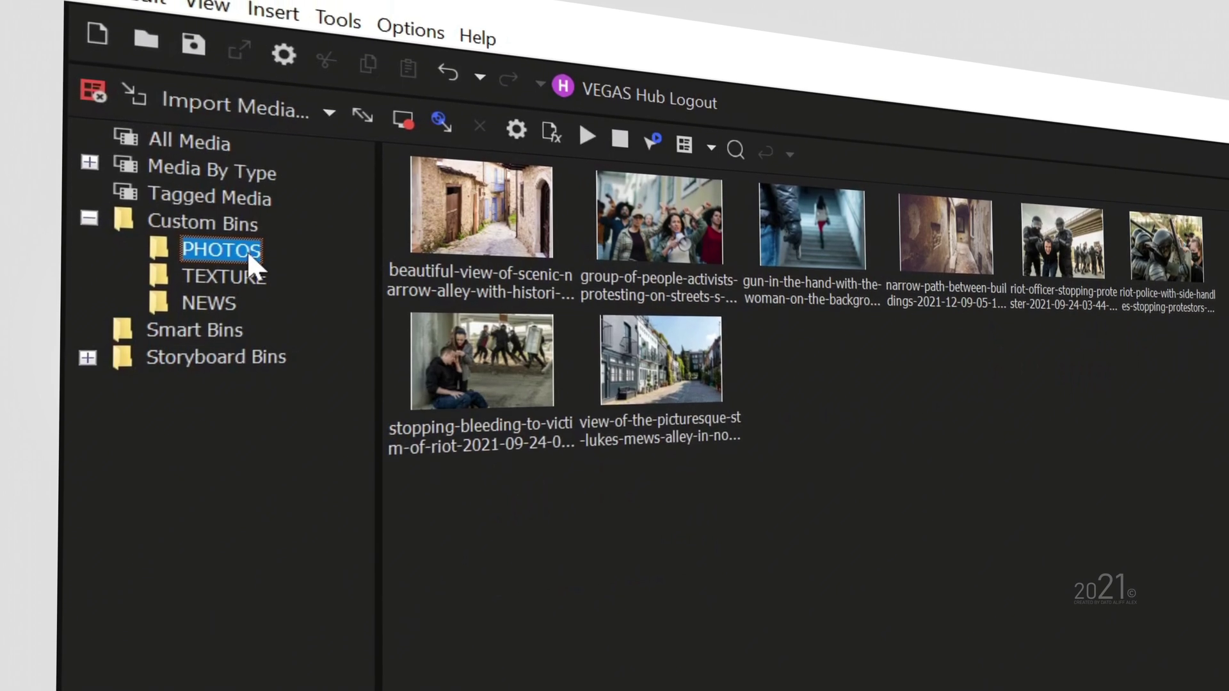
# Browse the NEWS and TEXTURE bins in Project Media to find the newspaper images
pyautogui.click(224, 304)
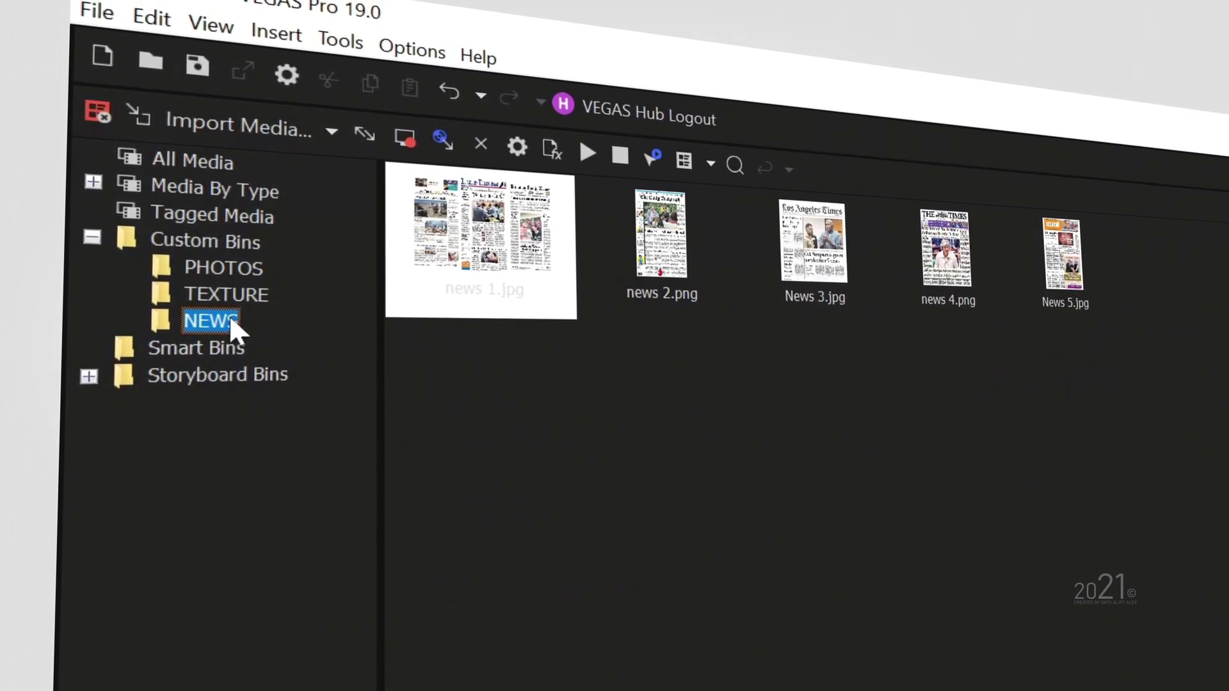
pyautogui.click(243, 296)
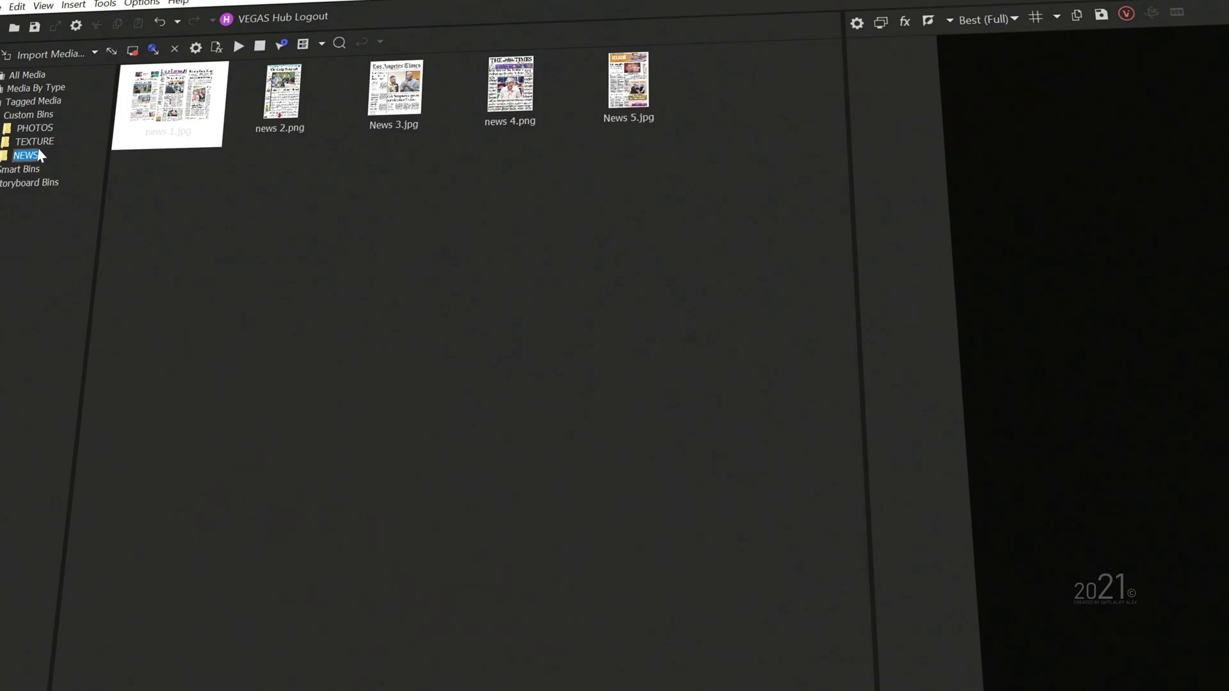
# Place all five news images on the timeline and name the track Newspaper
pyautogui.moveTo(729, 233); pyautogui.dragTo(167, 688)
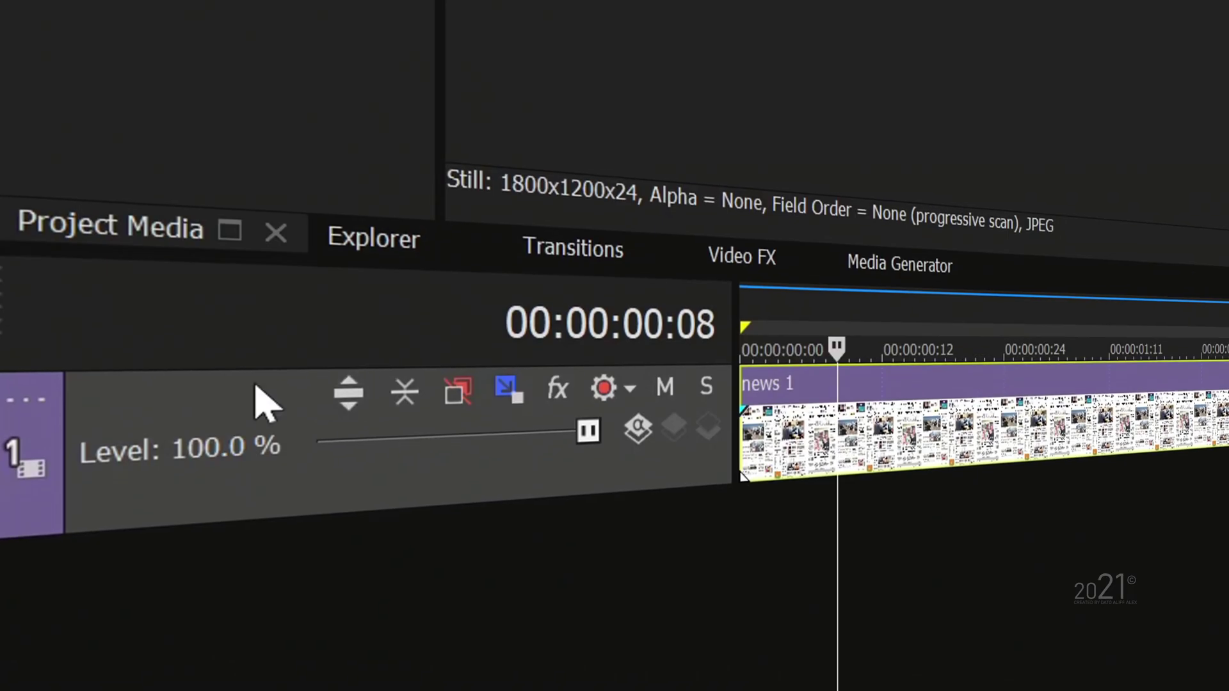
pyautogui.doubleClick(256, 386)
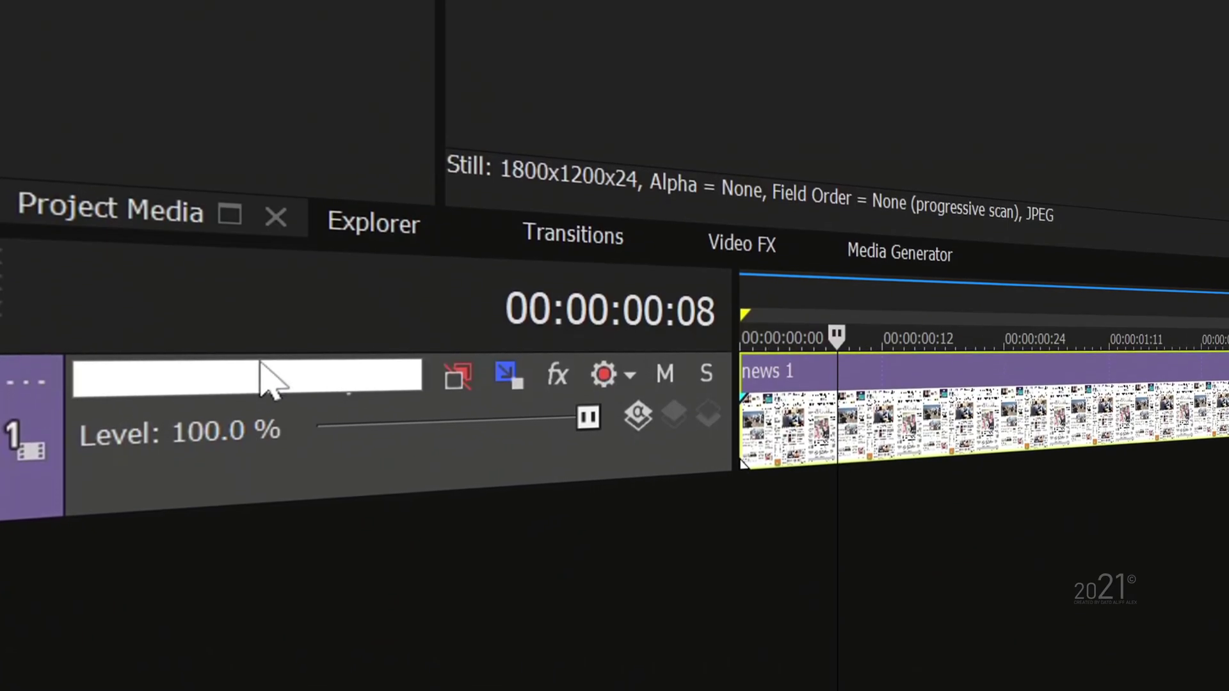
pyautogui.write('Newspape')
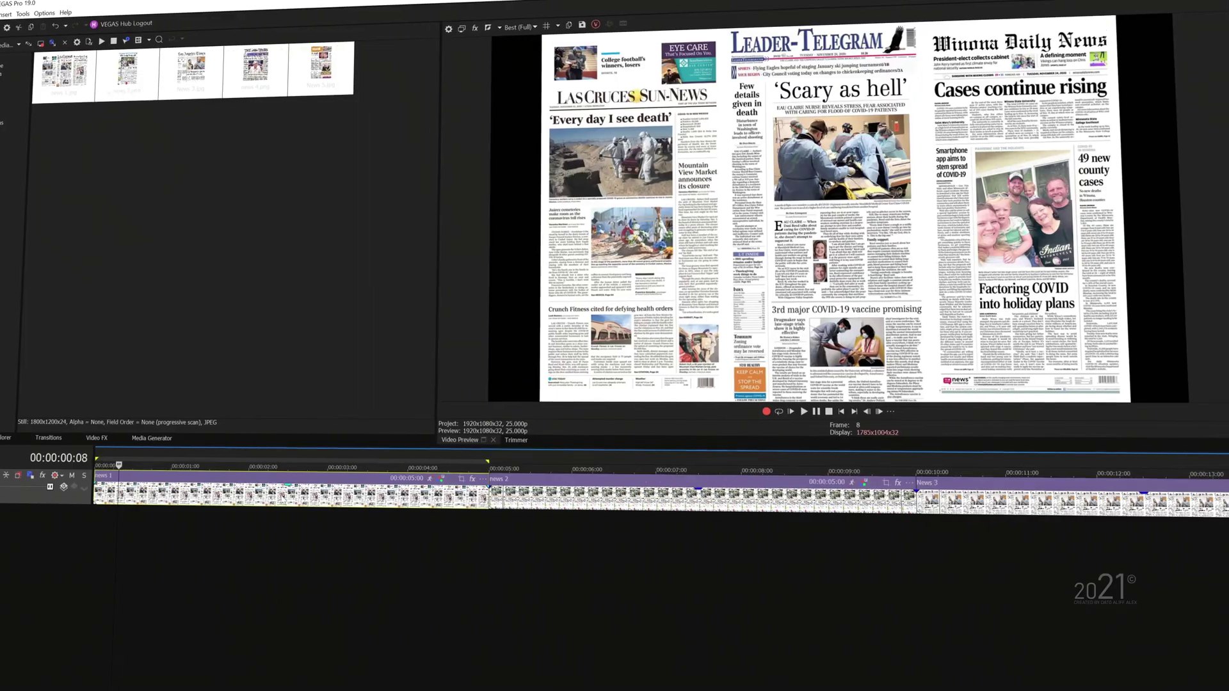
# Crop news 1 and news 2 with Pan/Crop's Match Output Aspect
pyautogui.click(474, 481)
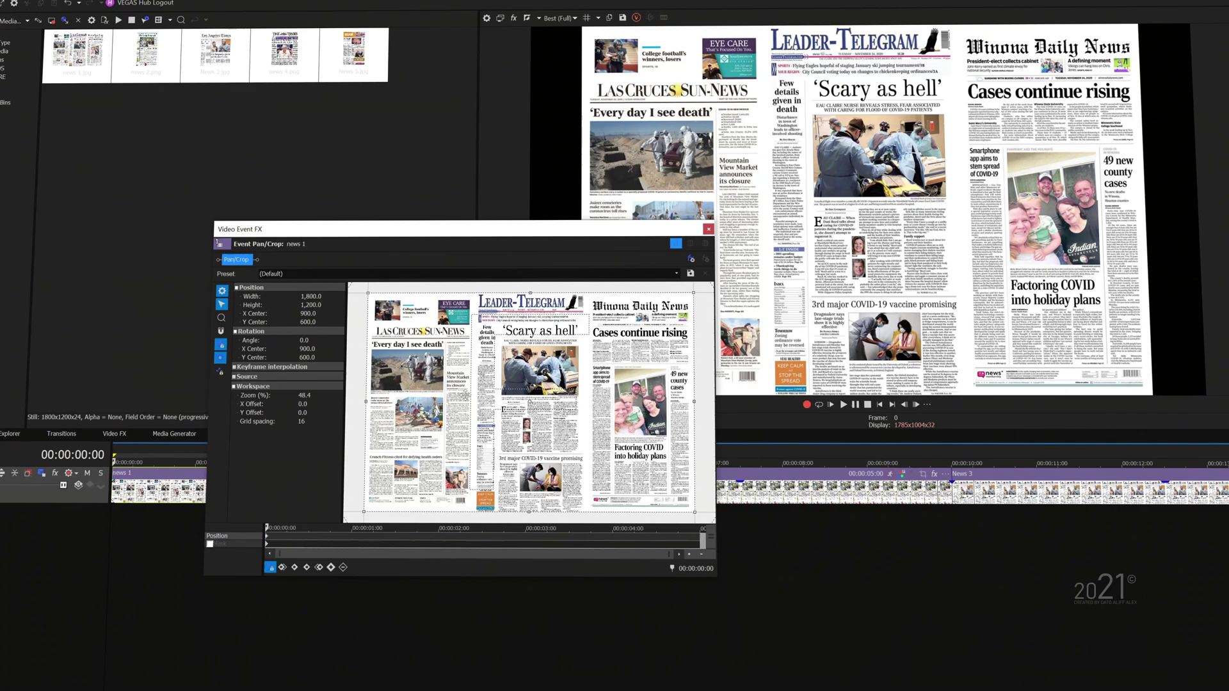
pyautogui.rightClick(458, 400)
pyautogui.click(518, 447)
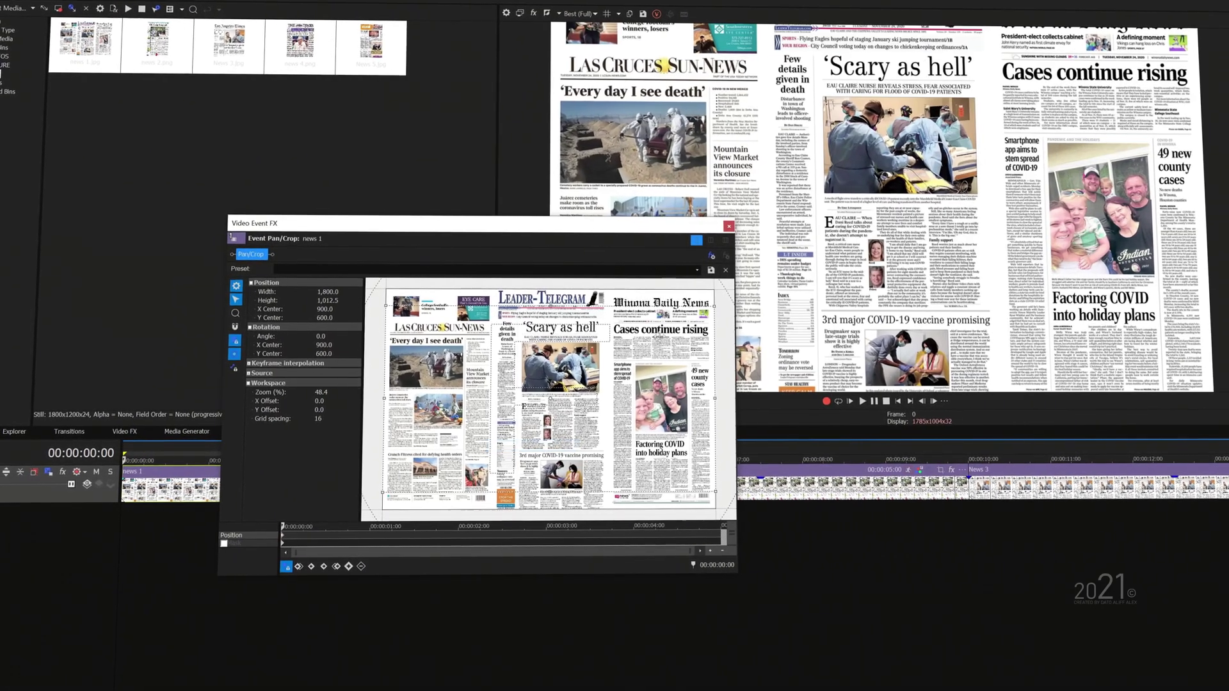
pyautogui.click(739, 226)
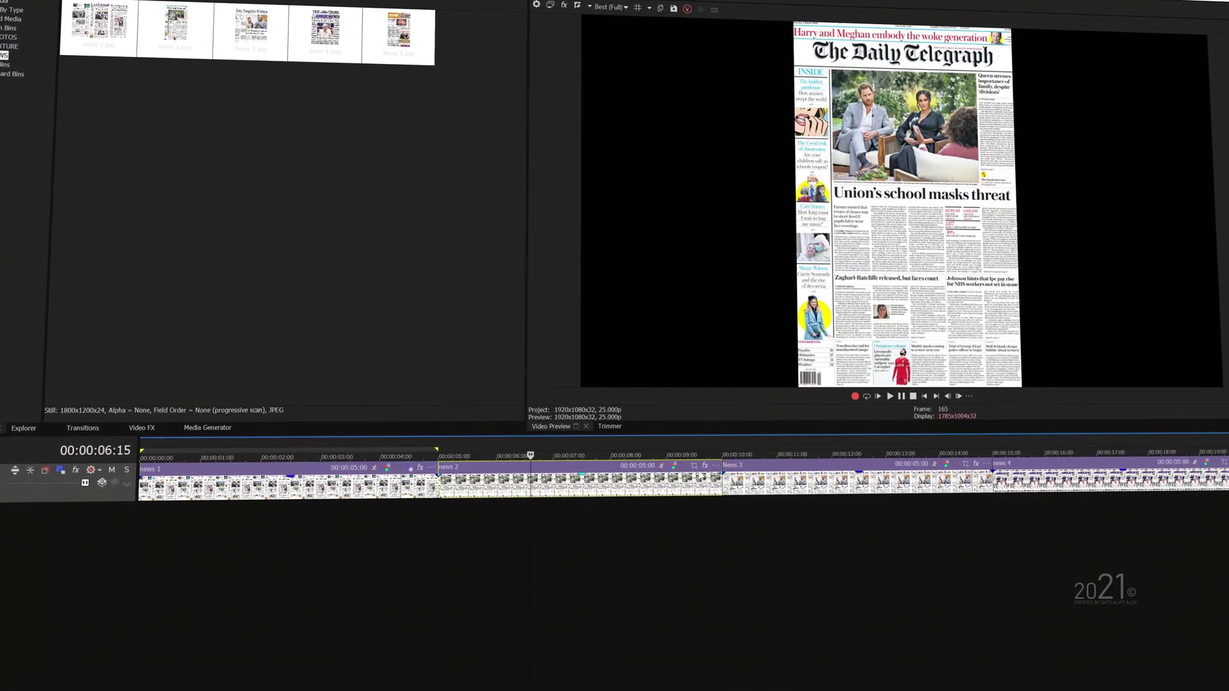
pyautogui.click(694, 465)
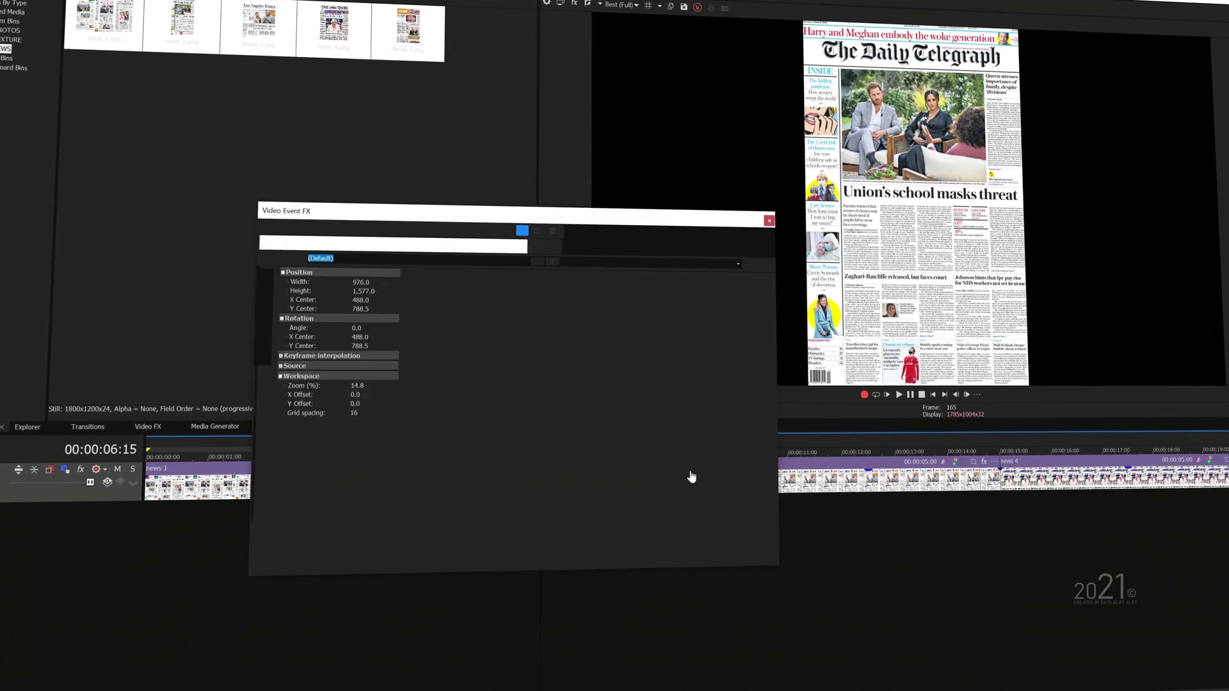
pyautogui.click(328, 535)
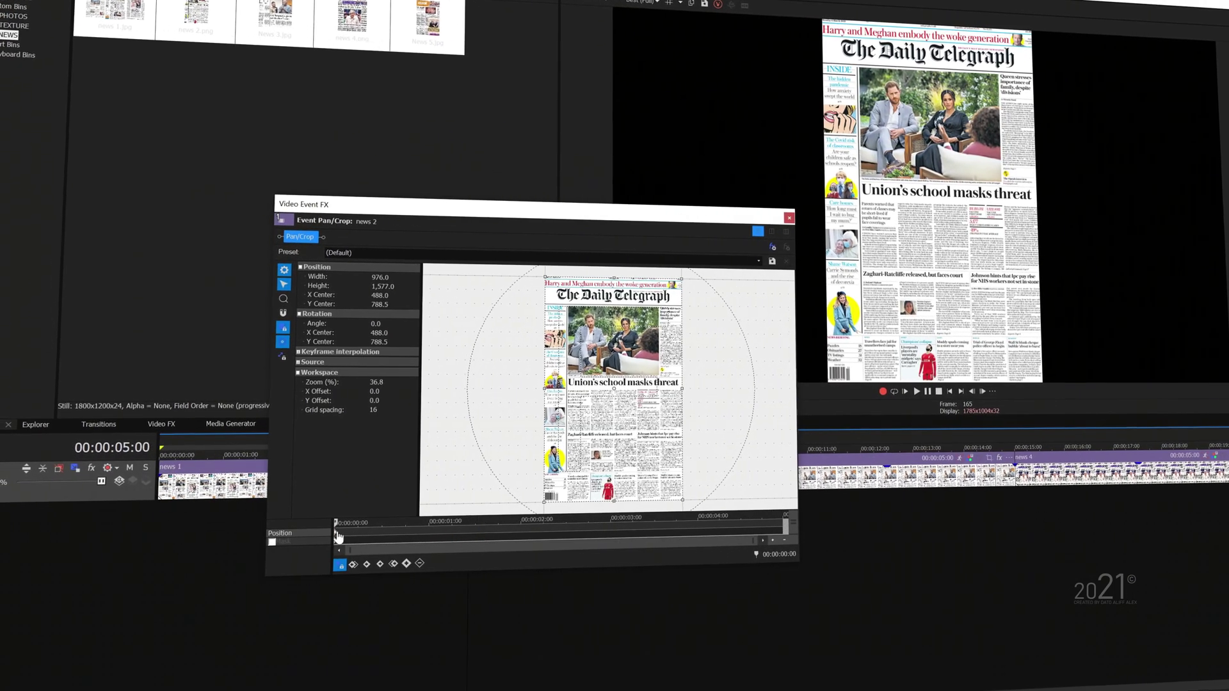
pyautogui.rightClick(622, 380)
pyautogui.click(686, 428)
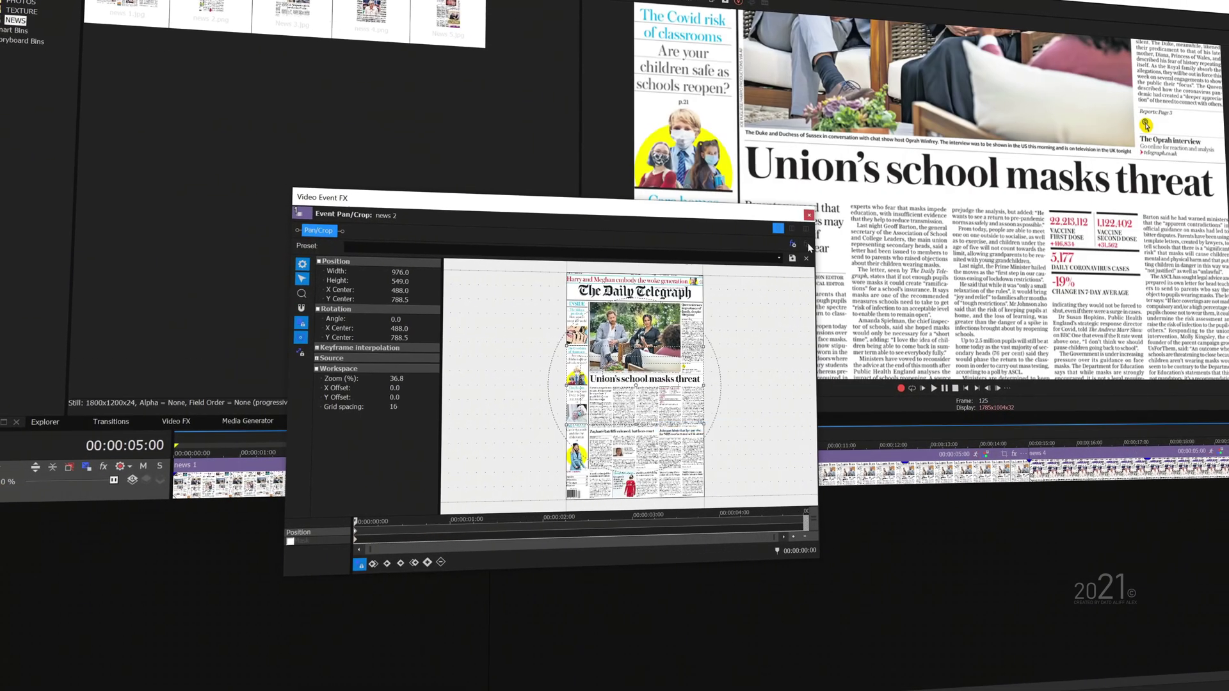
pyautogui.click(798, 217)
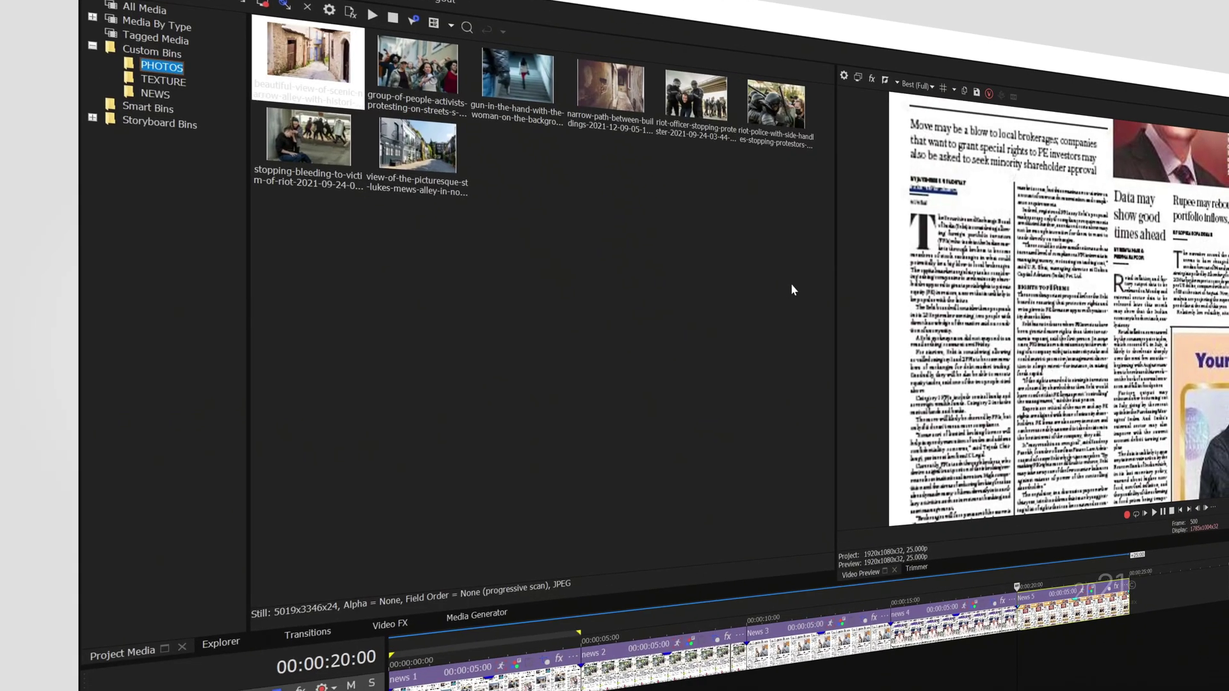
# Put the eight photos on a new PHOTOS track and shorten the group-of-people and gun photo clips
pyautogui.moveTo(789, 283); pyautogui.dragTo(365, 688)
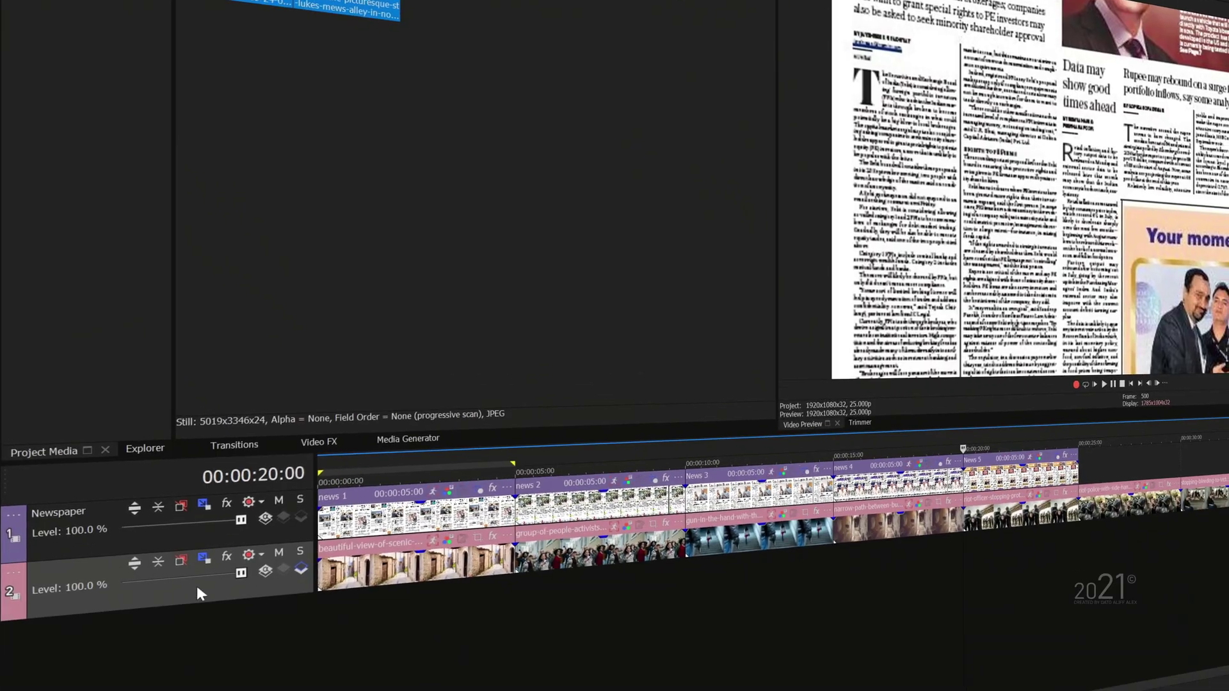
pyautogui.doubleClick(103, 618)
pyautogui.write('PHO')
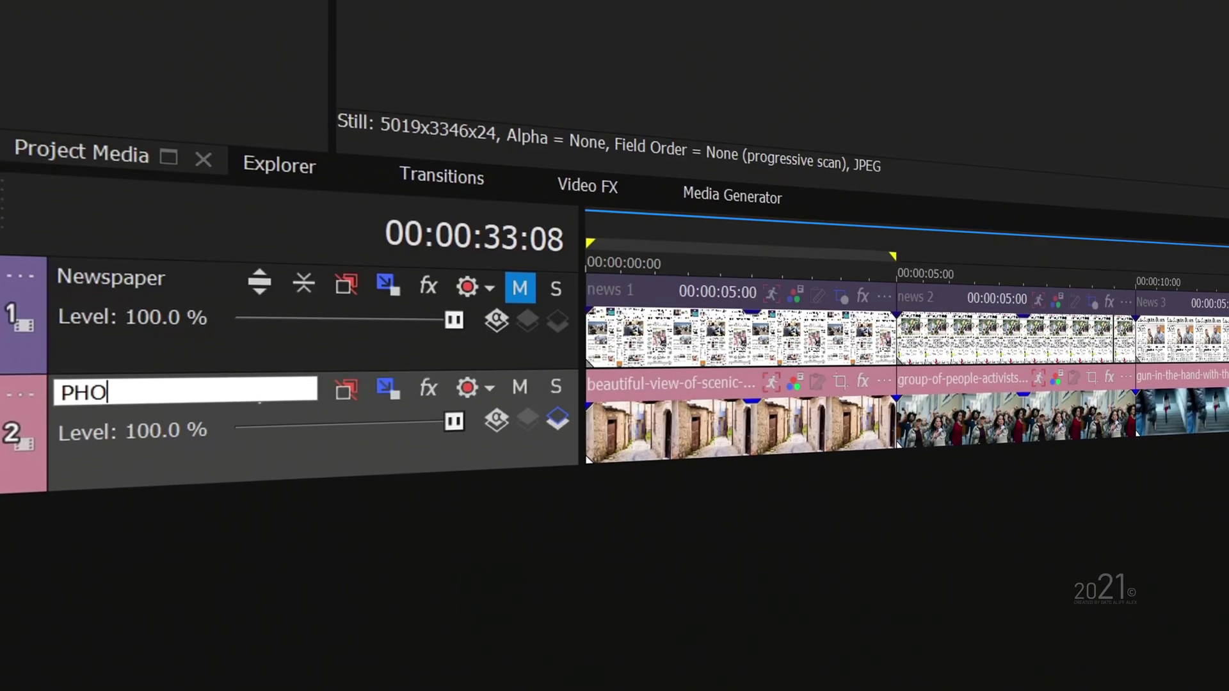
pyautogui.write('TOS')
pyautogui.press('Return')
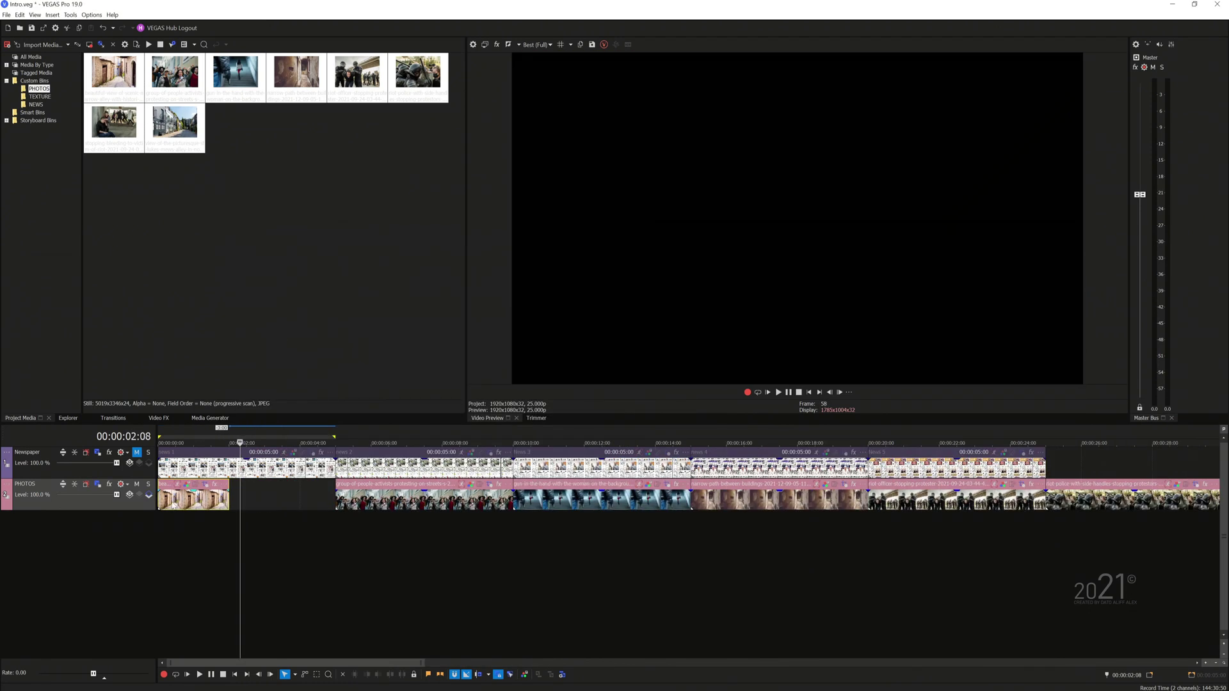
pyautogui.moveTo(365, 503); pyautogui.dragTo(284, 503)
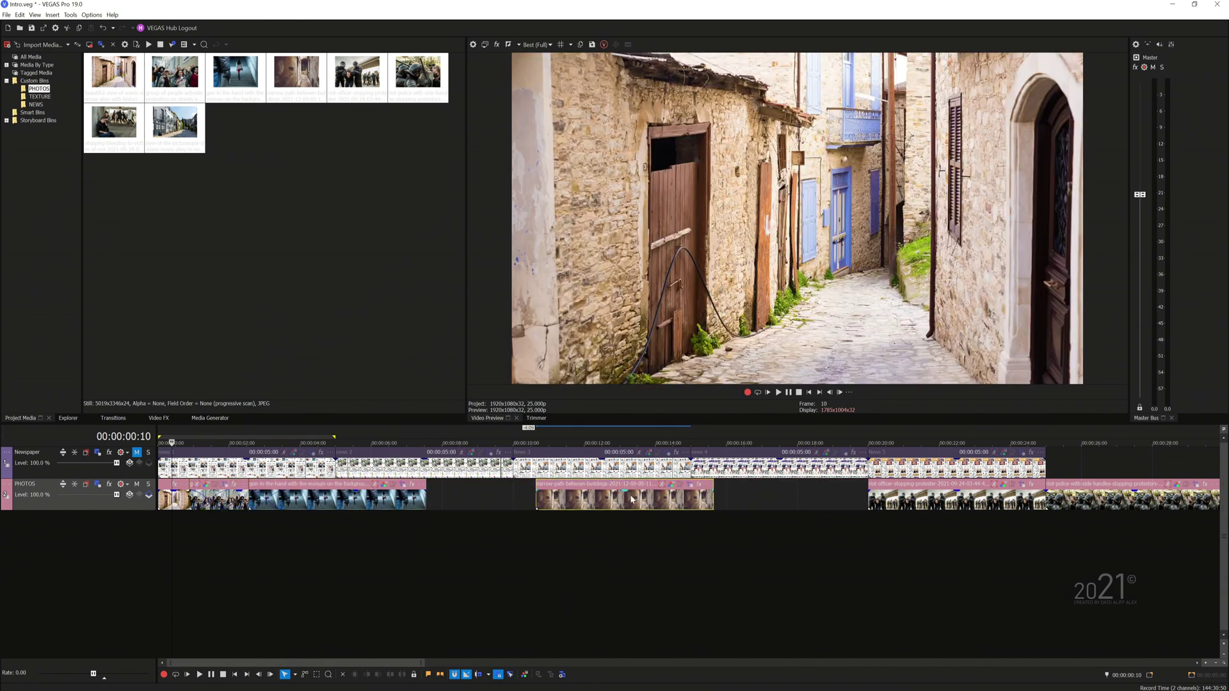
pyautogui.moveTo(387, 503); pyautogui.dragTo(343, 503)
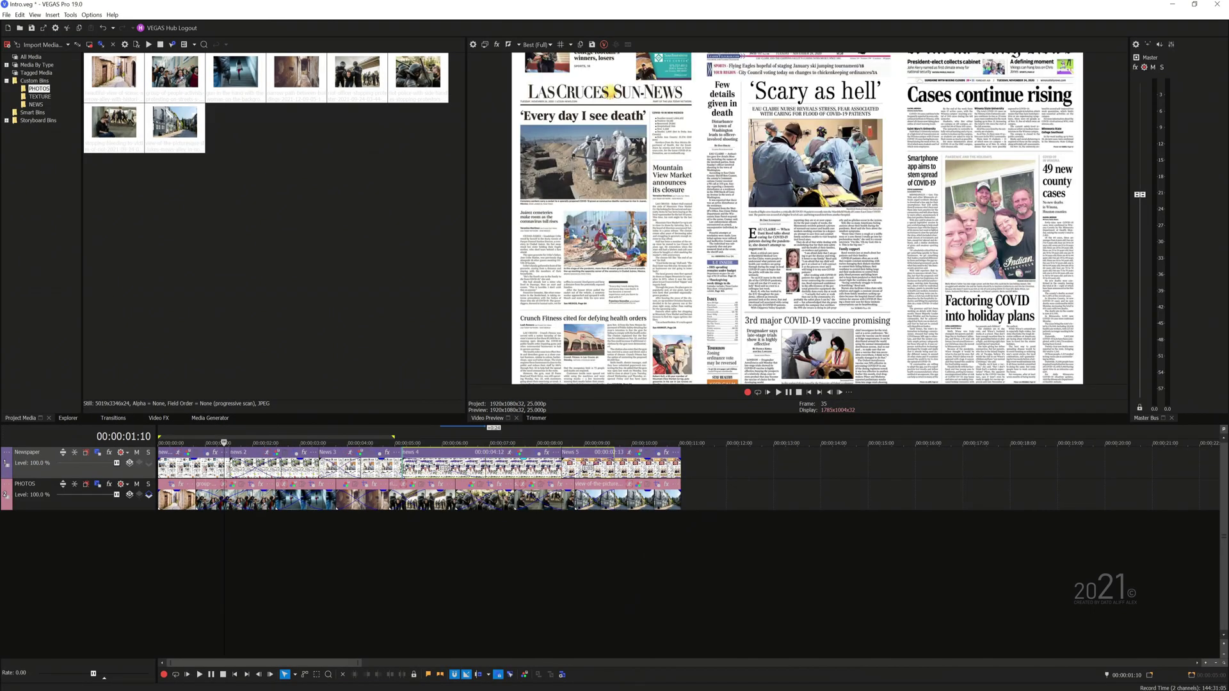
# Keyframe the Event Pan/Crop on news 3, news 4 and News 5 and preview the page motion
pyautogui.click(206, 453)
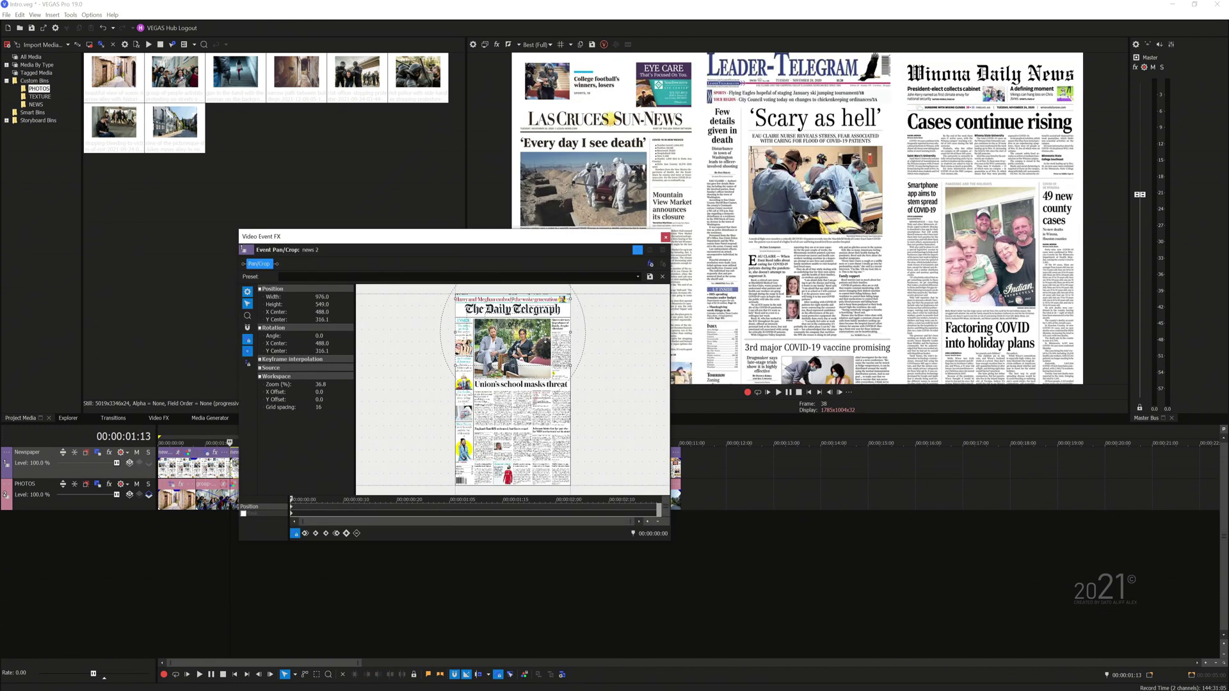
pyautogui.press('space')
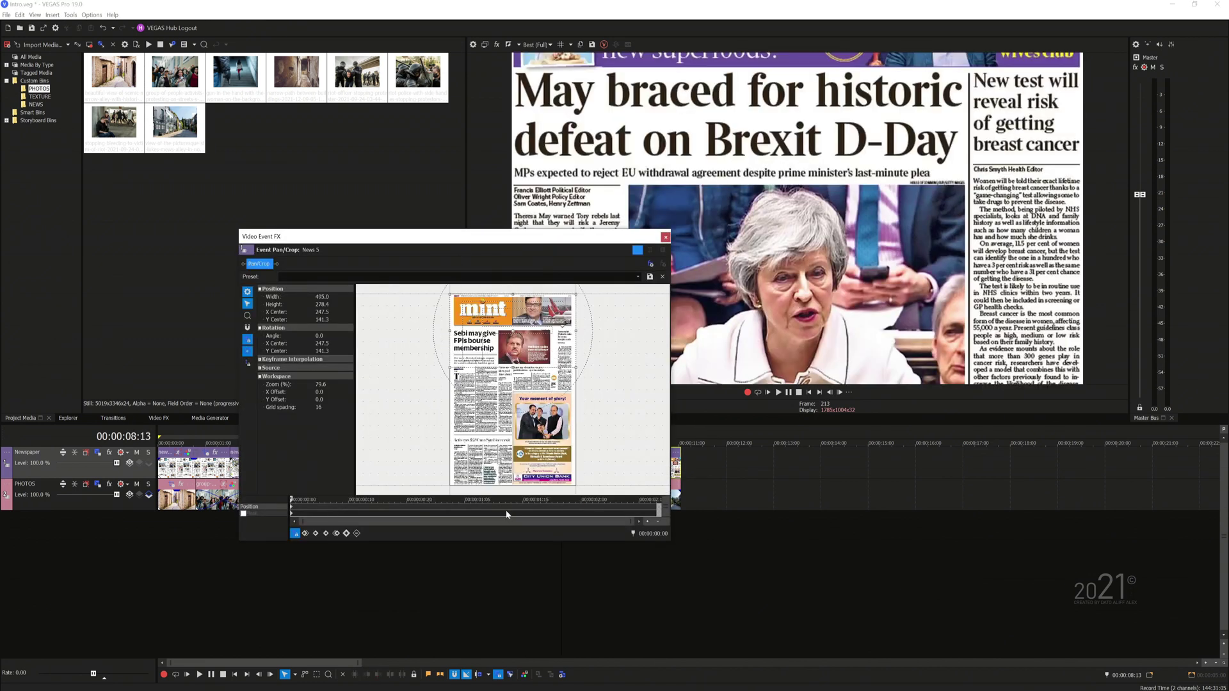
pyautogui.doubleClick(515, 510)
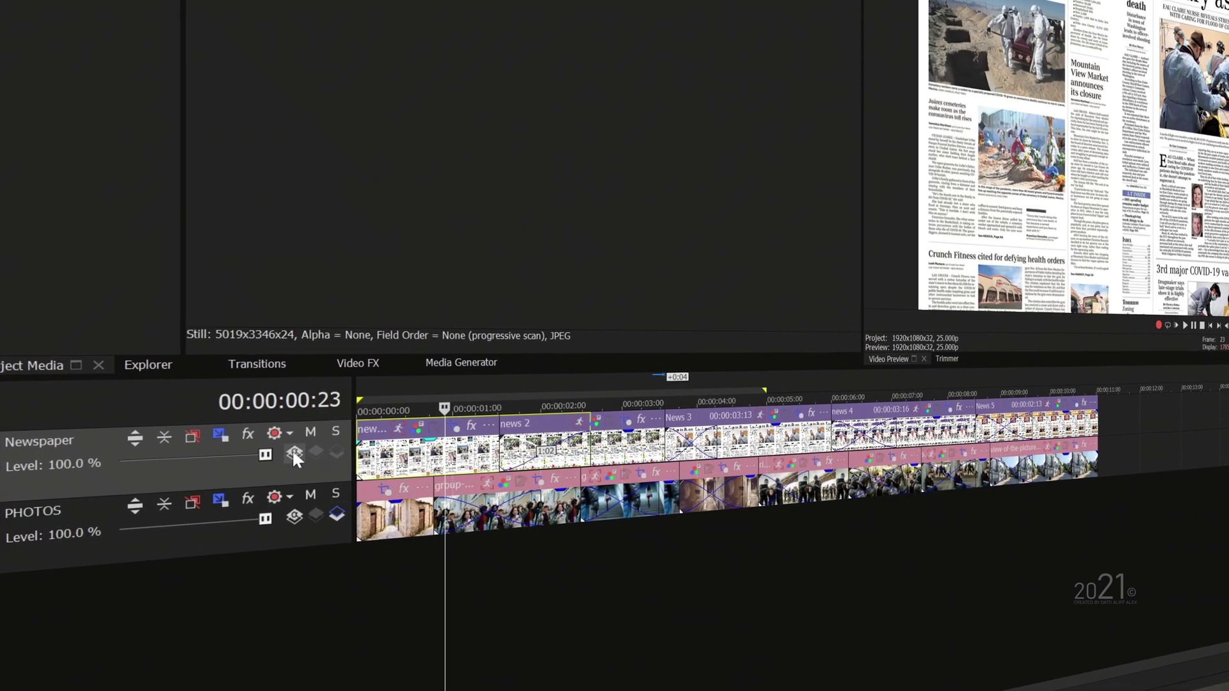
# Set Newspaper to Multiply (Mask) compositing and make PHOTOS its compositing child
pyautogui.click(190, 456)
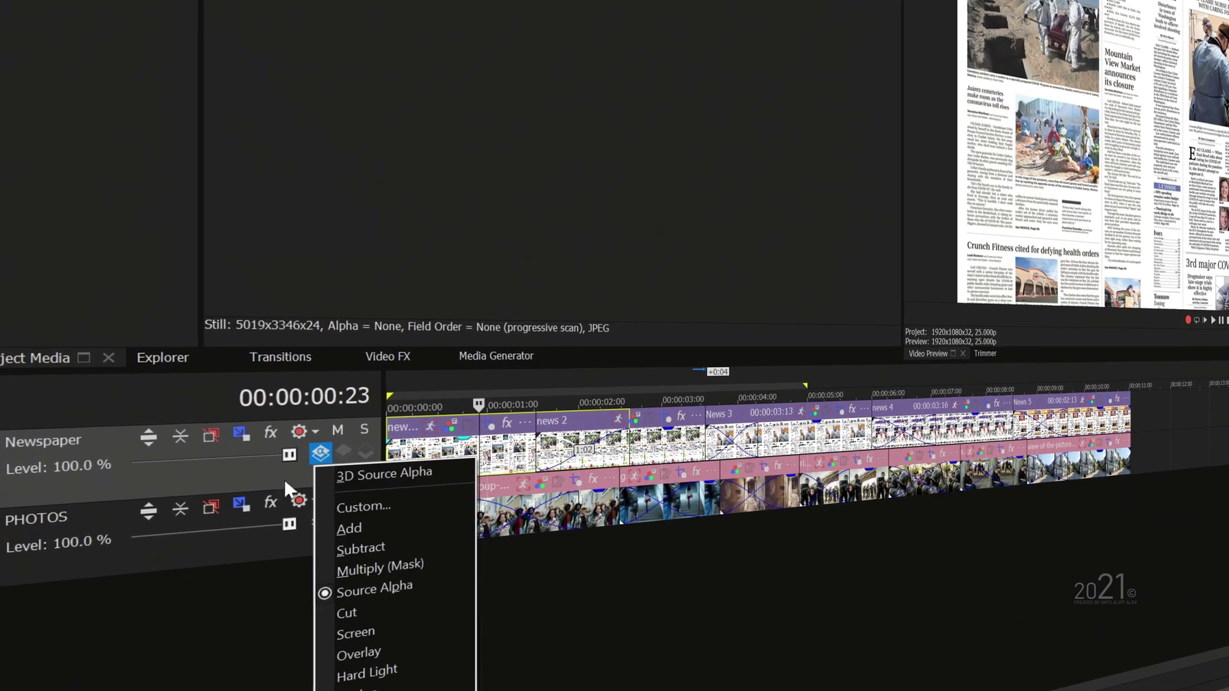
pyautogui.click(368, 563)
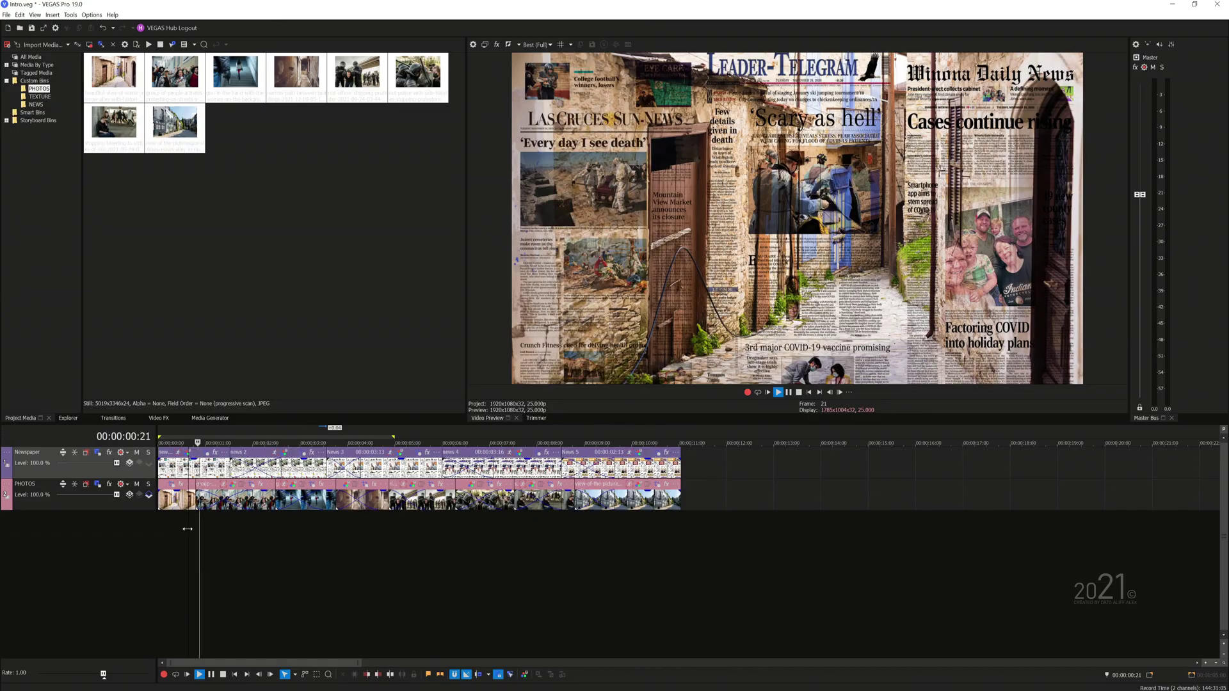
pyautogui.press('space')
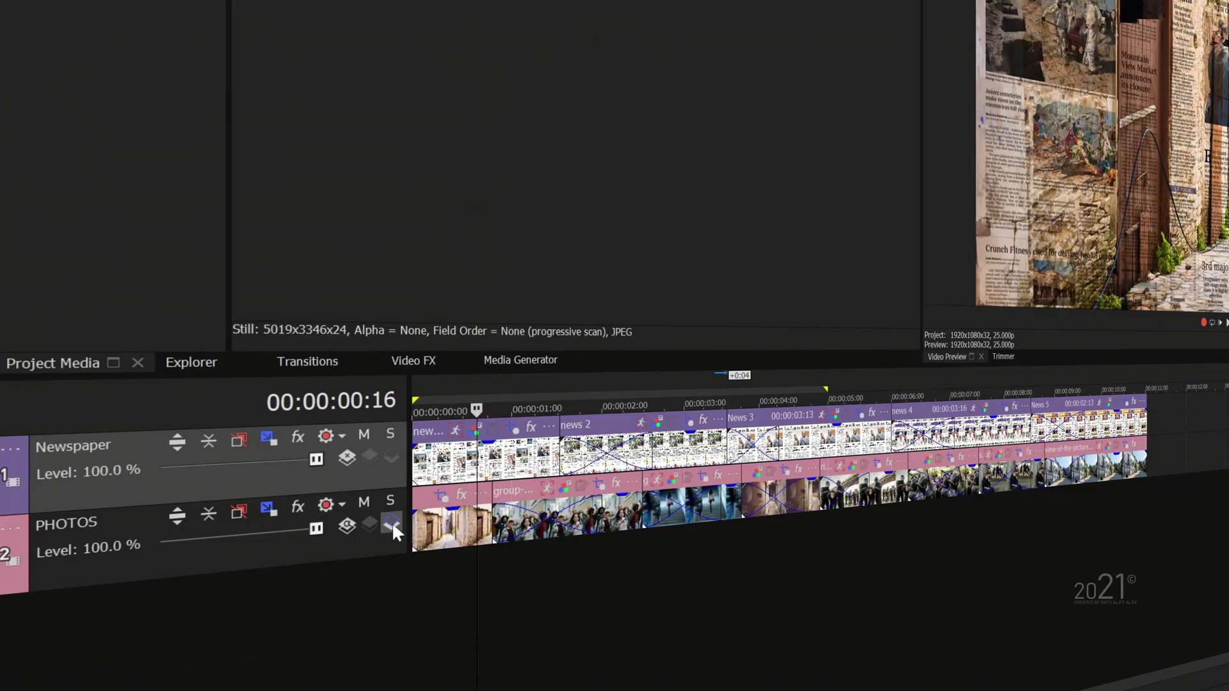
pyautogui.click(392, 522)
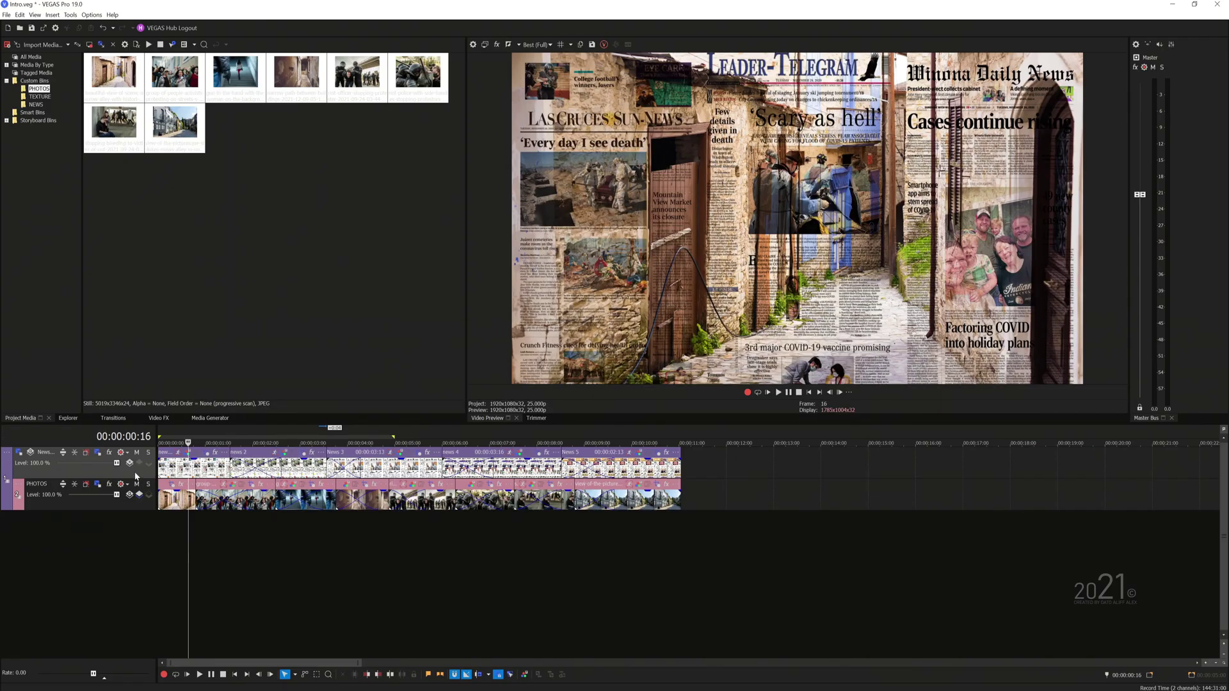
# Insert a new video track at the top named TEXT
pyautogui.click(183, 508)
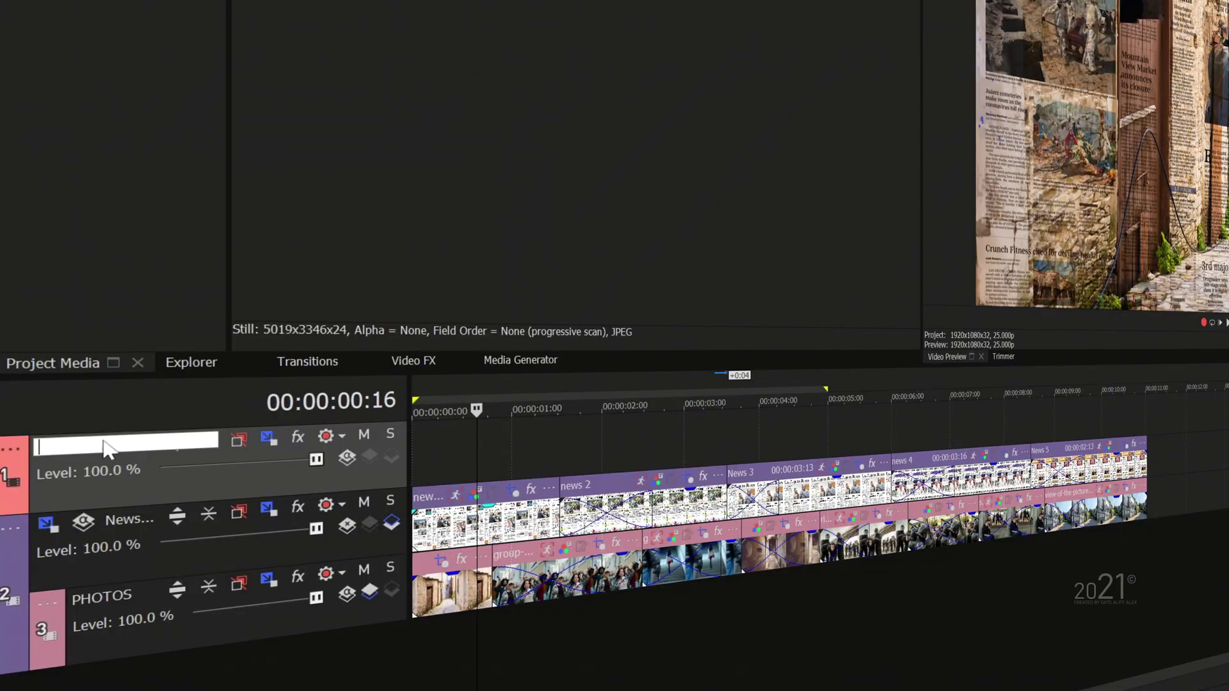
pyautogui.write('XT')
pyautogui.press('Return')
# Insert a text media event on the TEXT track reading NETFLIX
pyautogui.rightClick(488, 436)
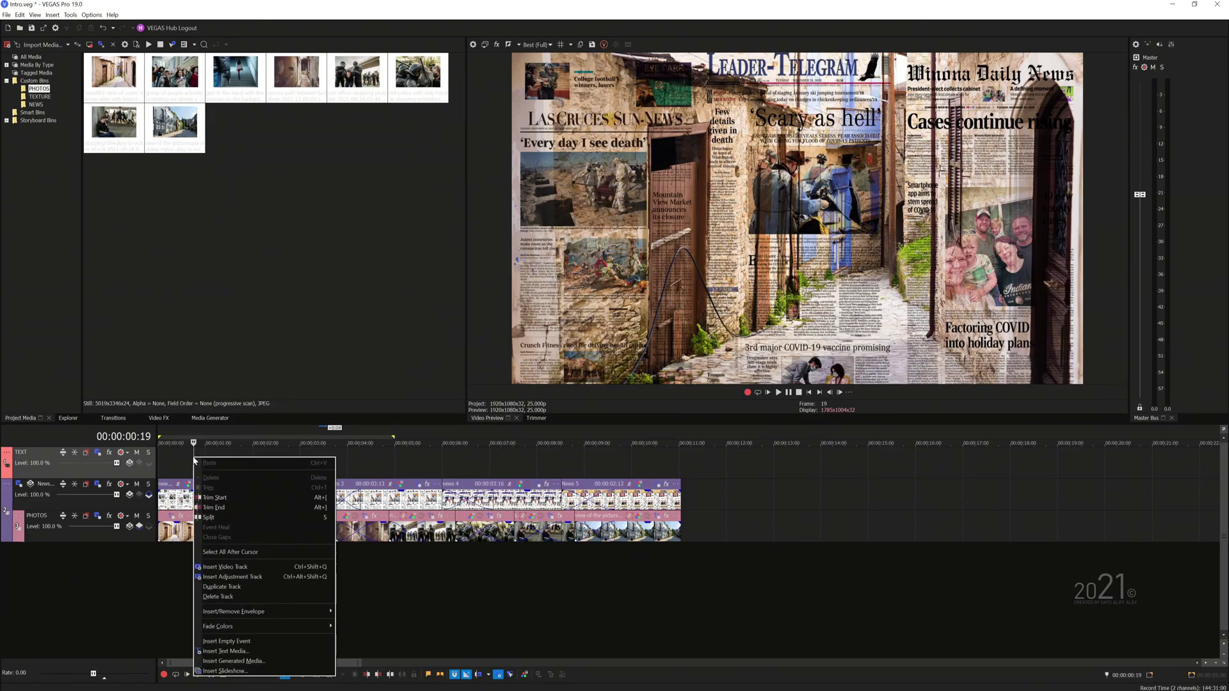
pyautogui.click(282, 651)
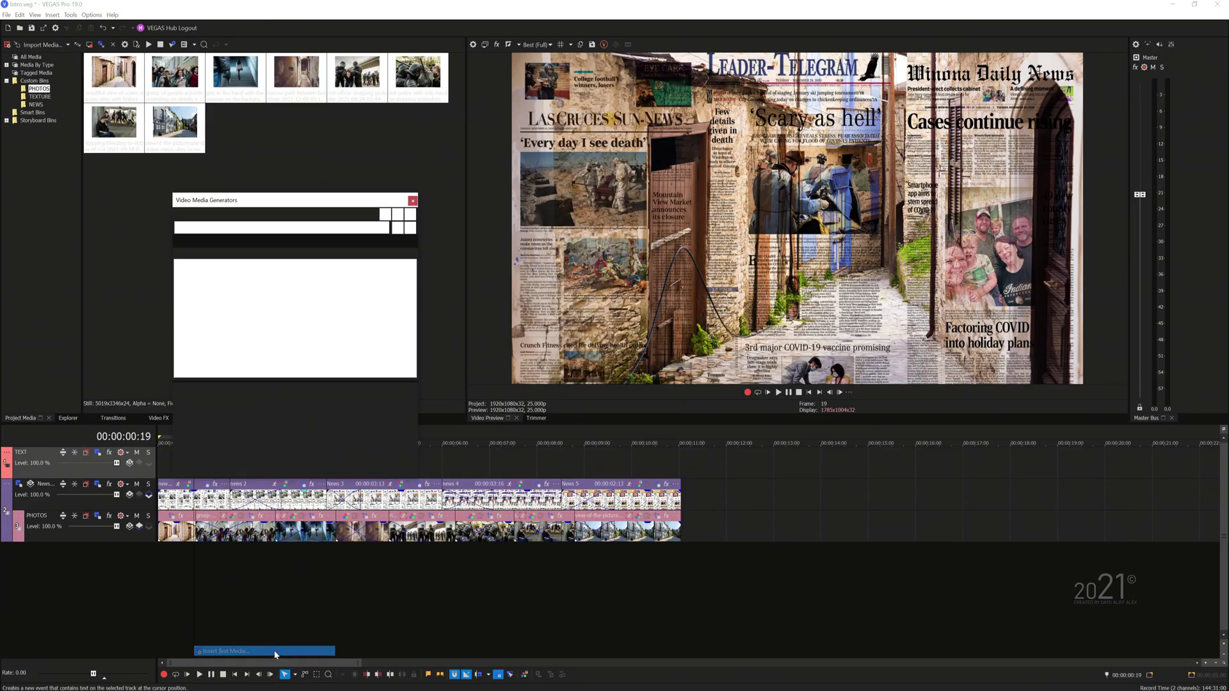
pyautogui.hotkey('ctrl', 'a')
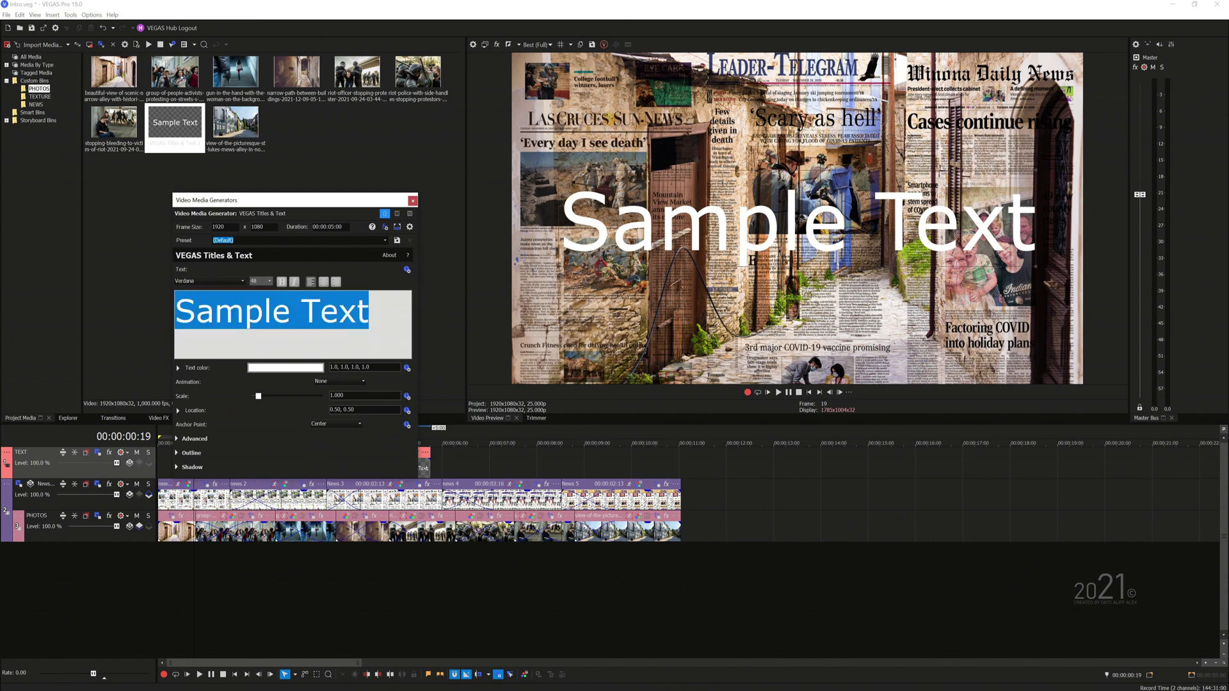
pyautogui.write('NETFLIX')
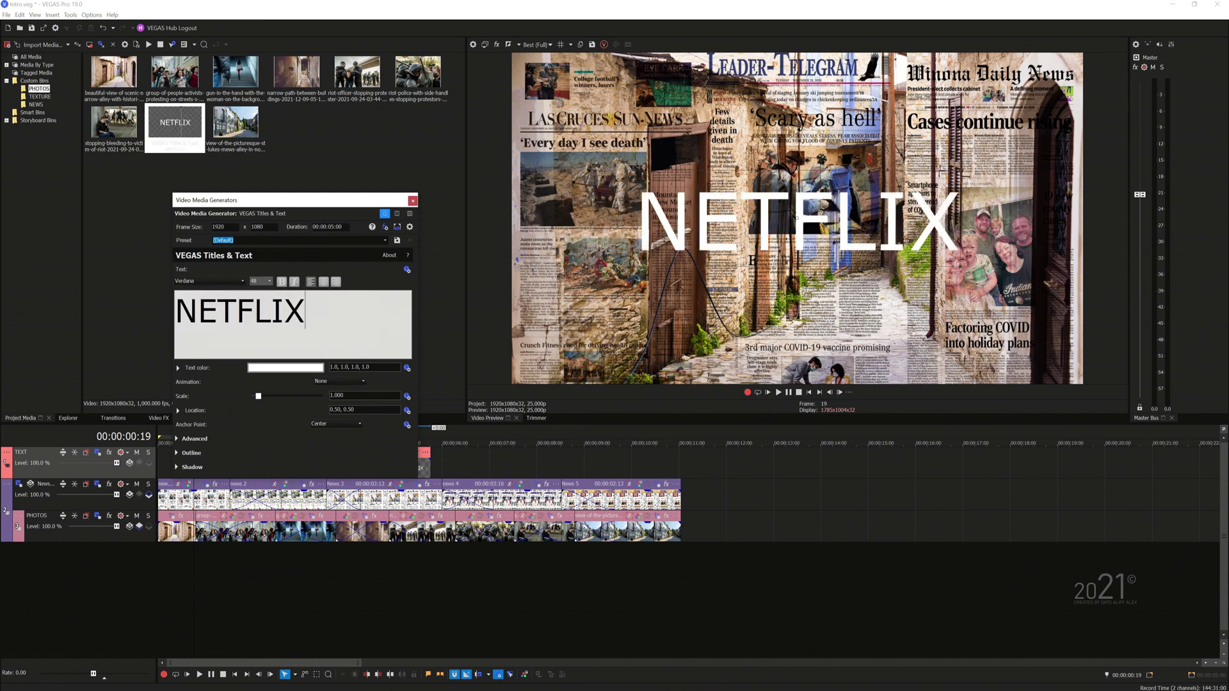
# Set NETFLIX in Bahnschrift Condensed with scale about 2.177
pyautogui.hotkey('ctrl', 'a')
pyautogui.click(201, 282)
pyautogui.click(189, 434)
pyautogui.click(210, 280)
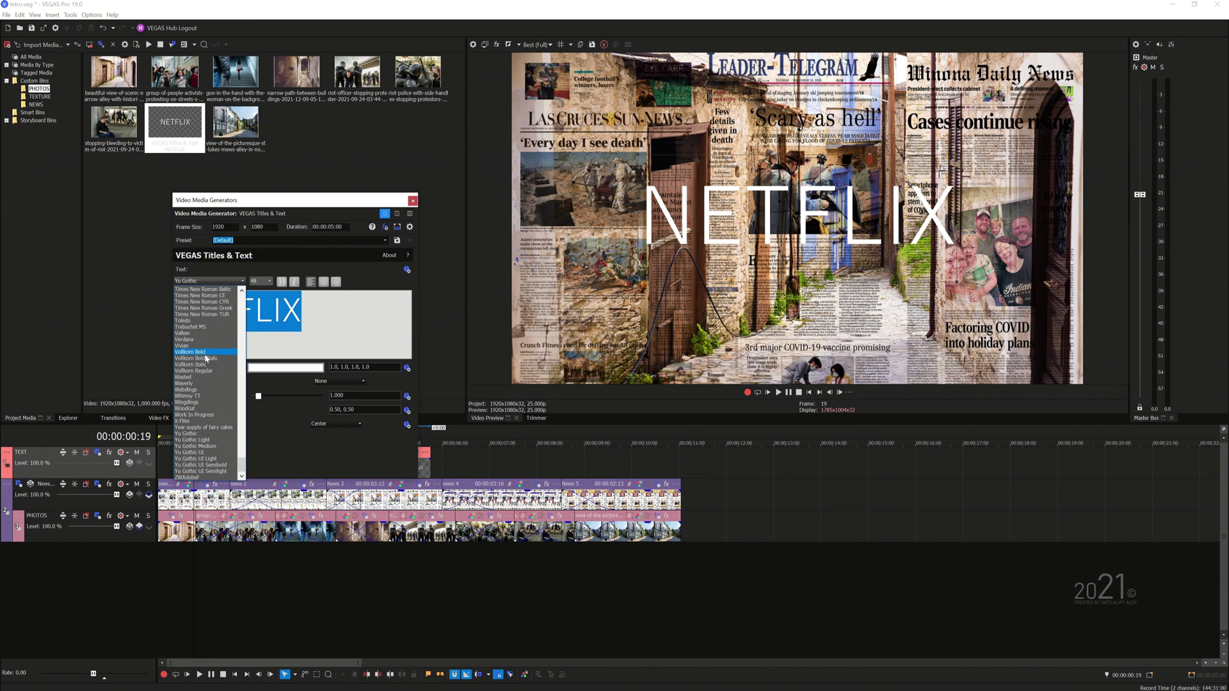
pyautogui.click(189, 453)
pyautogui.click(229, 283)
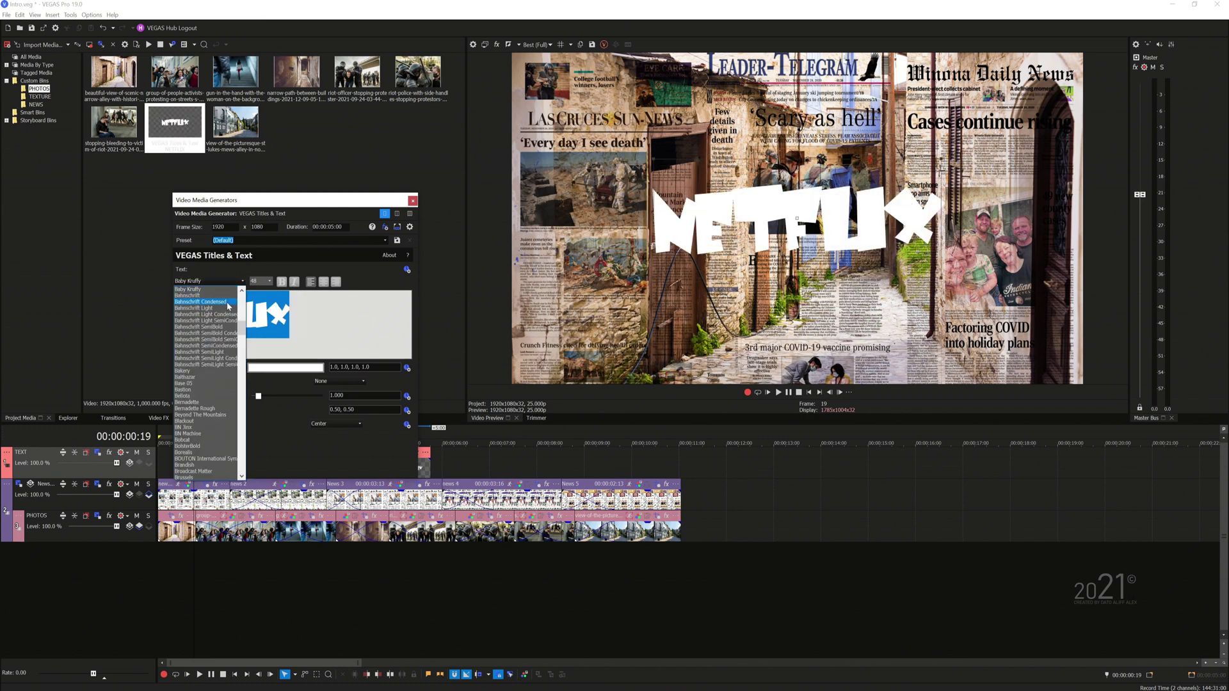
pyautogui.click(237, 425)
pyautogui.moveTo(258, 396); pyautogui.dragTo(265, 401)
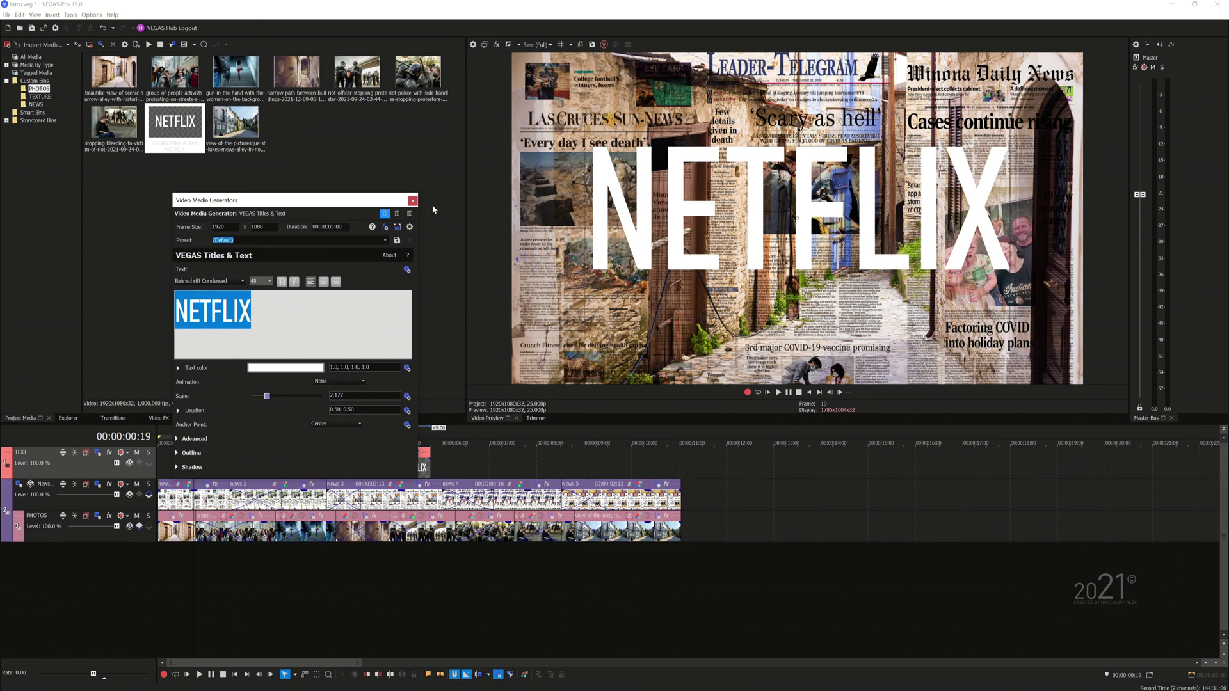
pyautogui.click(412, 201)
# Run the NETFLIX event from 0 to about 11 s and nest Newspaper and PHOTOS under TEXT
pyautogui.moveTo(324, 478); pyautogui.dragTo(268, 466)
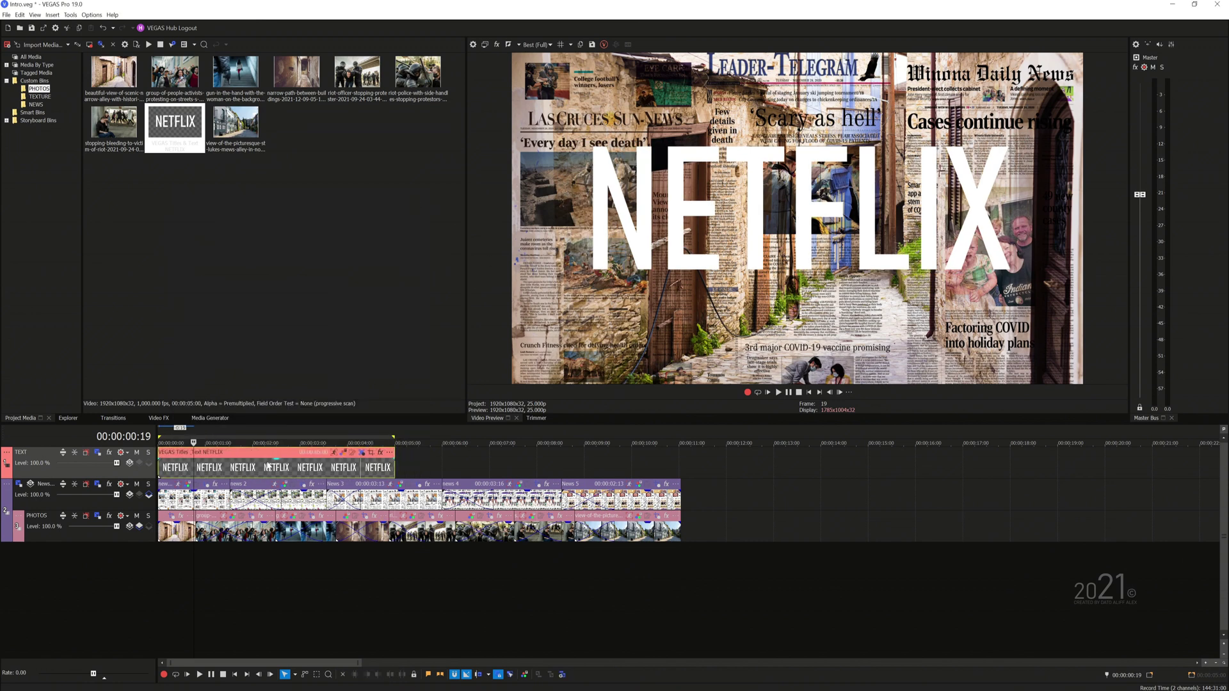
pyautogui.moveTo(396, 470); pyautogui.dragTo(683, 472)
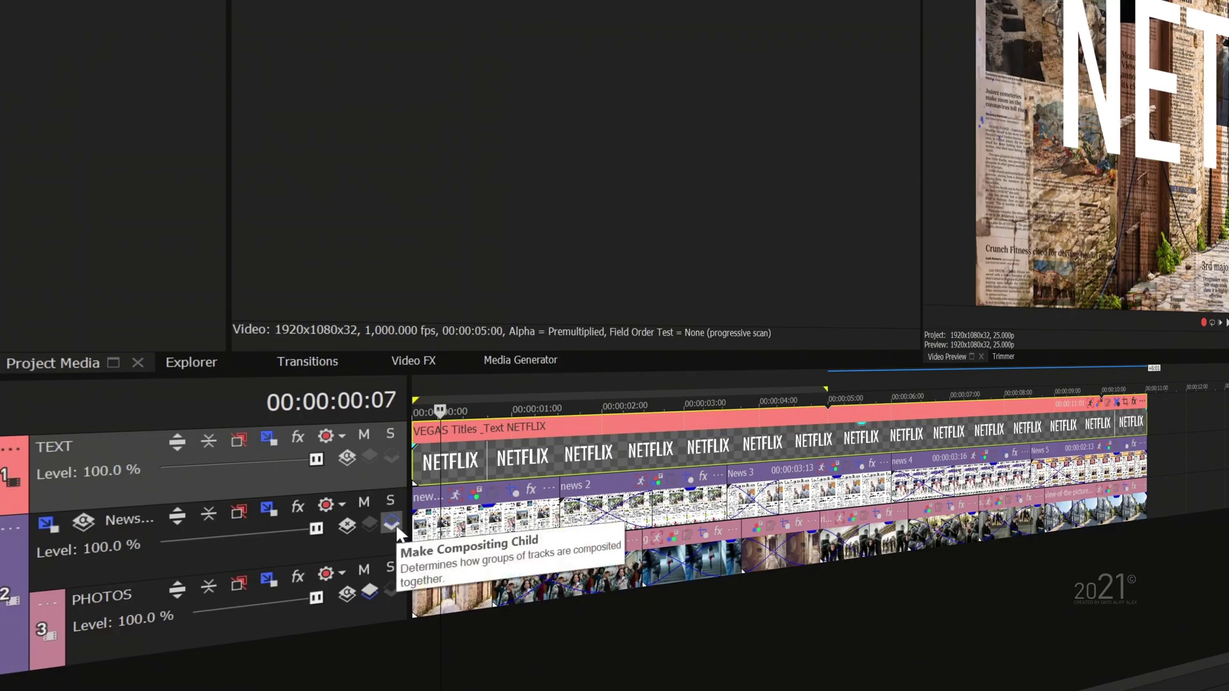
pyautogui.click(392, 524)
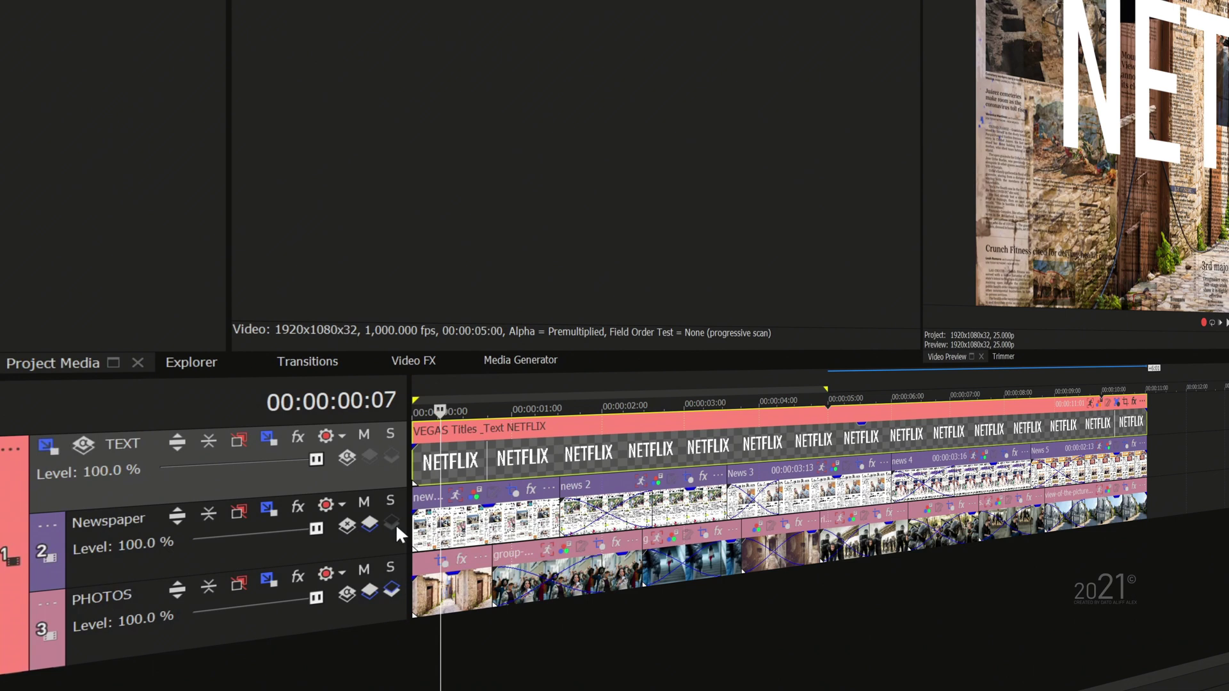
pyautogui.click(393, 589)
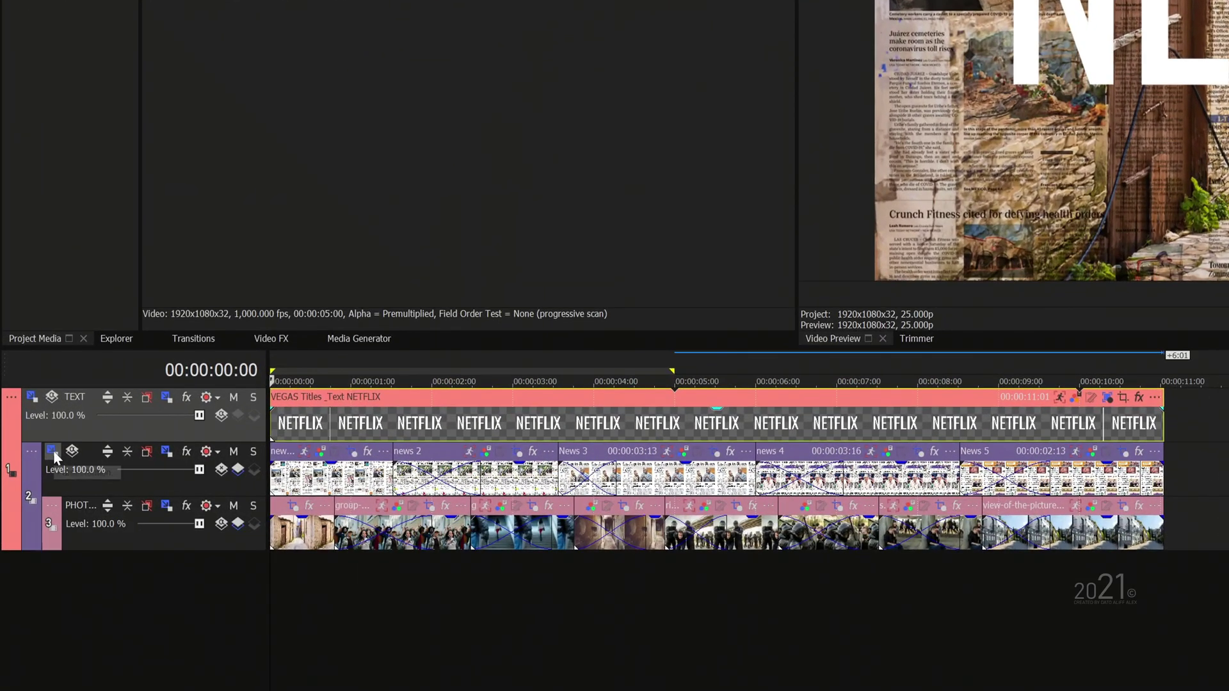
# Tighten the Newspaper parent motion frame to 807.72 and lower the NETFLIX scale to 1.647
pyautogui.click(52, 452)
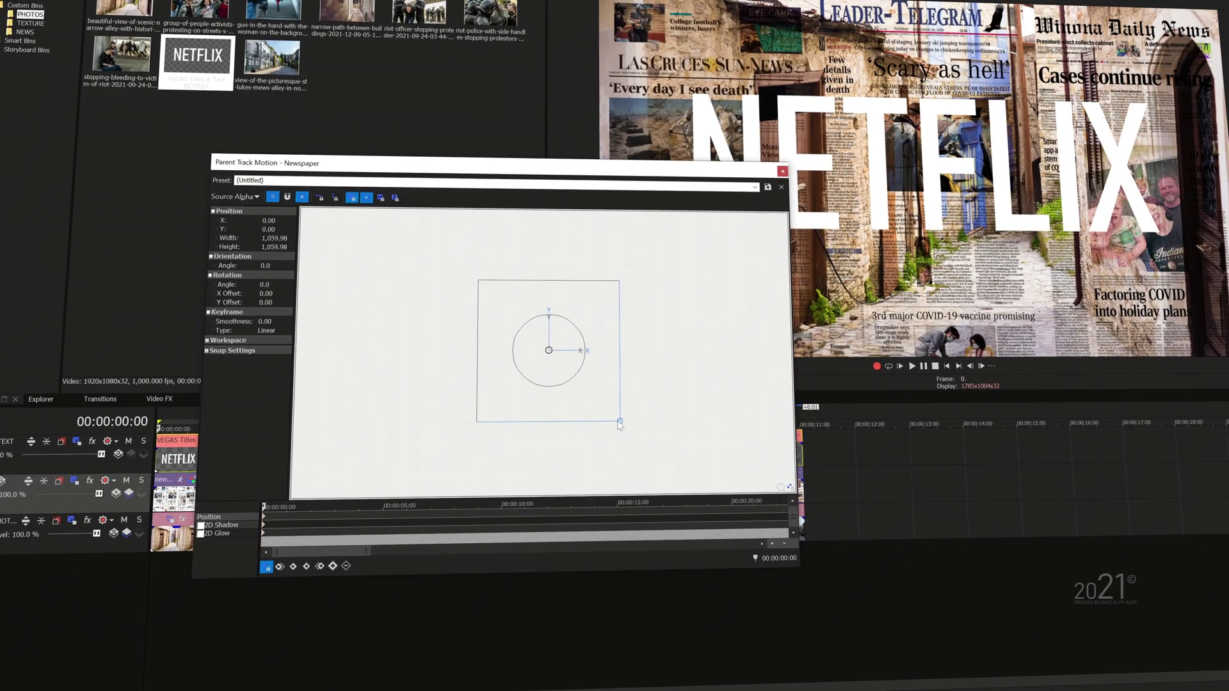
pyautogui.moveTo(600, 417); pyautogui.dragTo(595, 414)
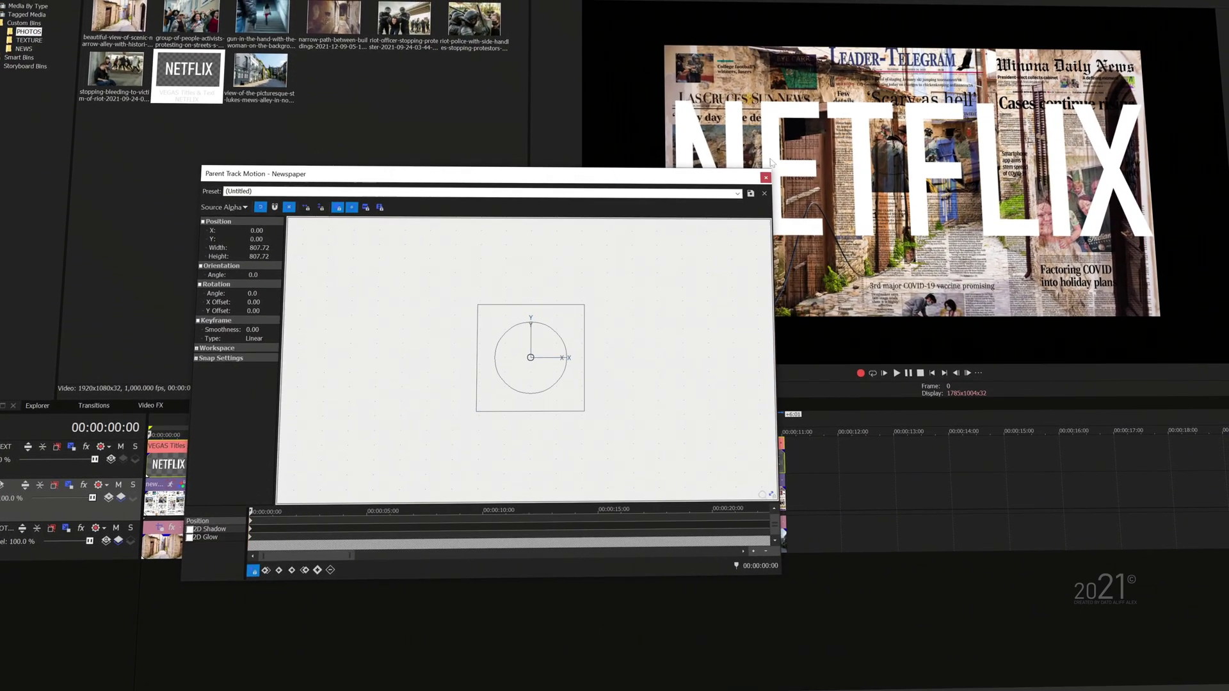
pyautogui.click(763, 180)
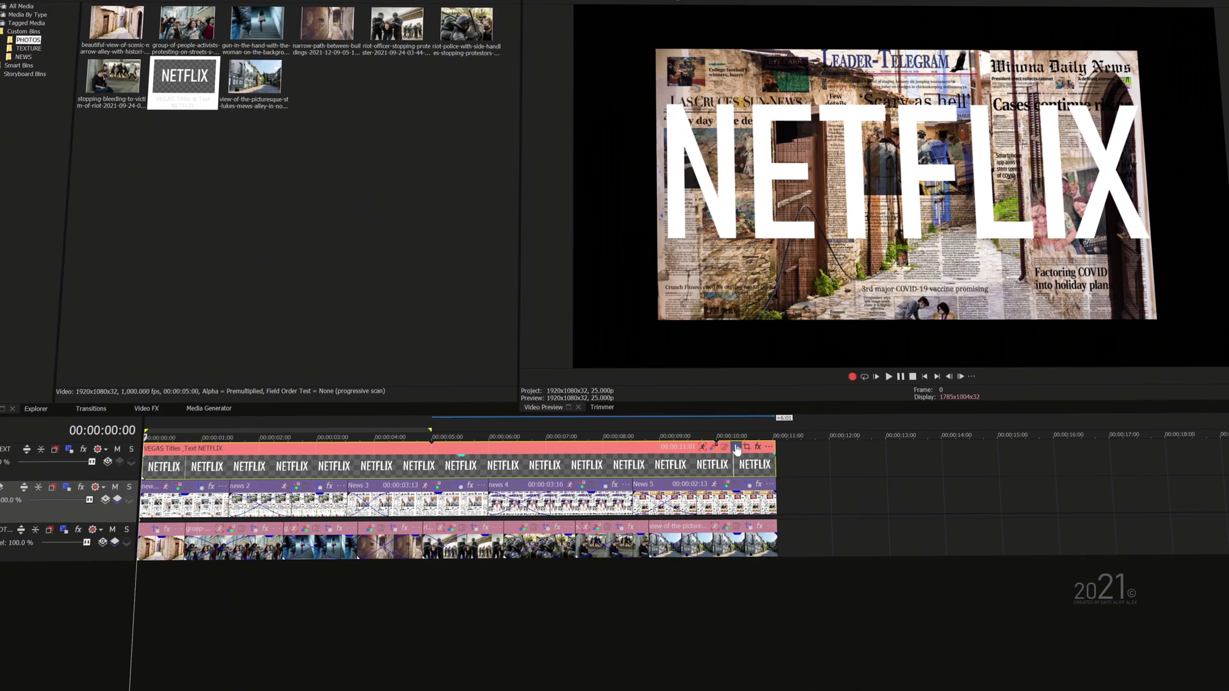
pyautogui.click(734, 448)
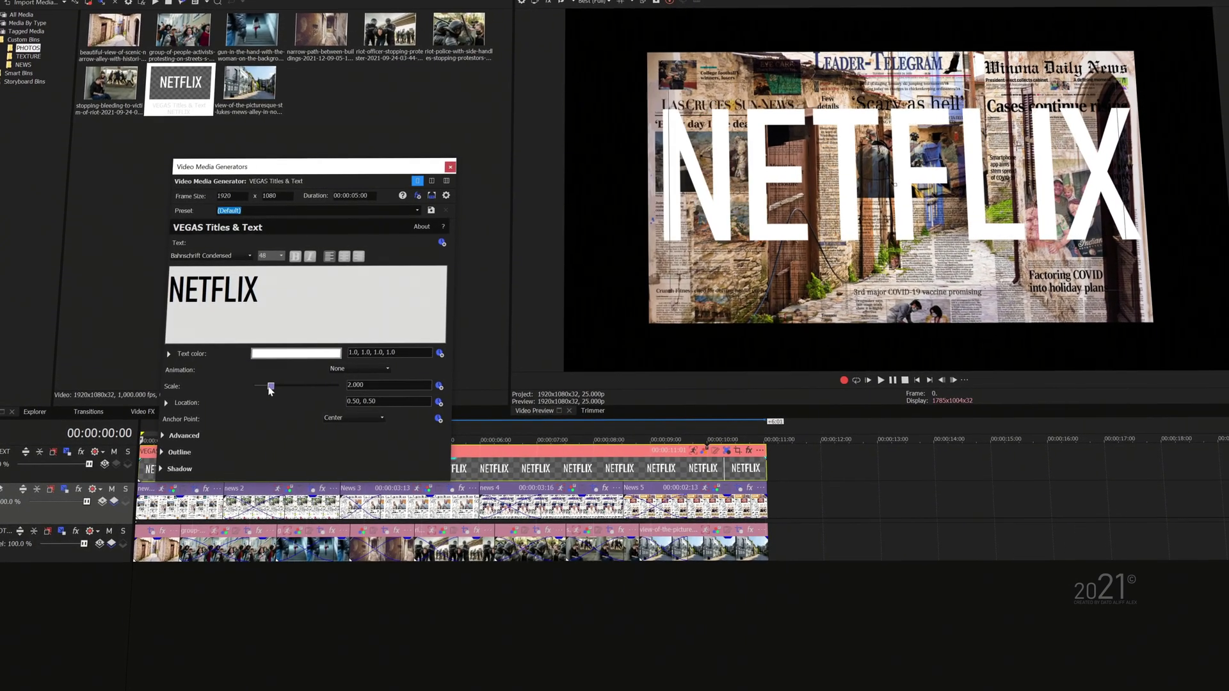
pyautogui.moveTo(281, 386); pyautogui.dragTo(264, 386)
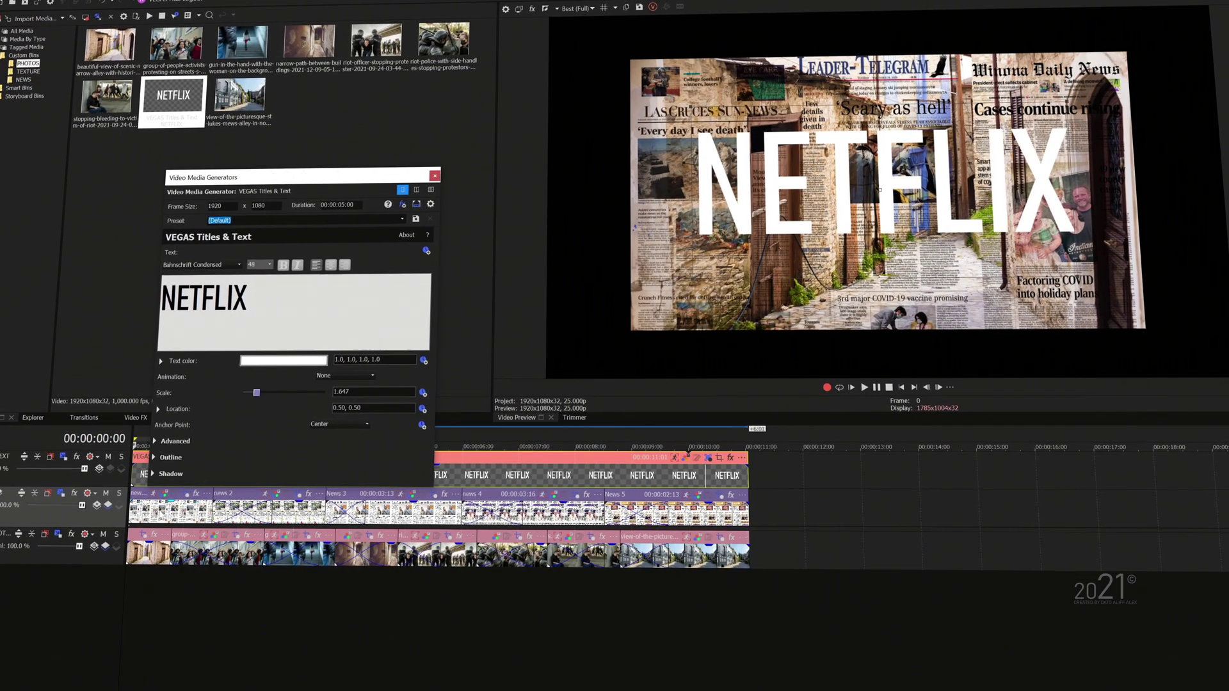
# Reset the Newspaper group's parent track motion to the (Default) preset, frame 627.87
pyautogui.click(21, 493)
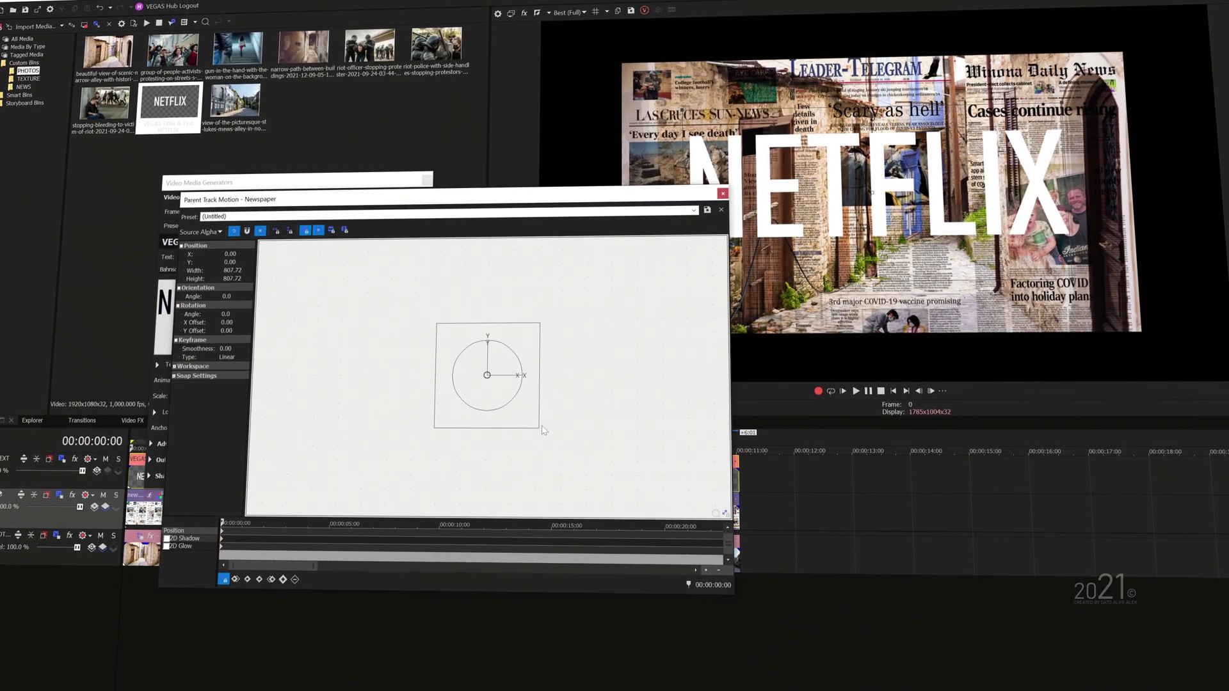
pyautogui.moveTo(538, 431); pyautogui.dragTo(516, 423)
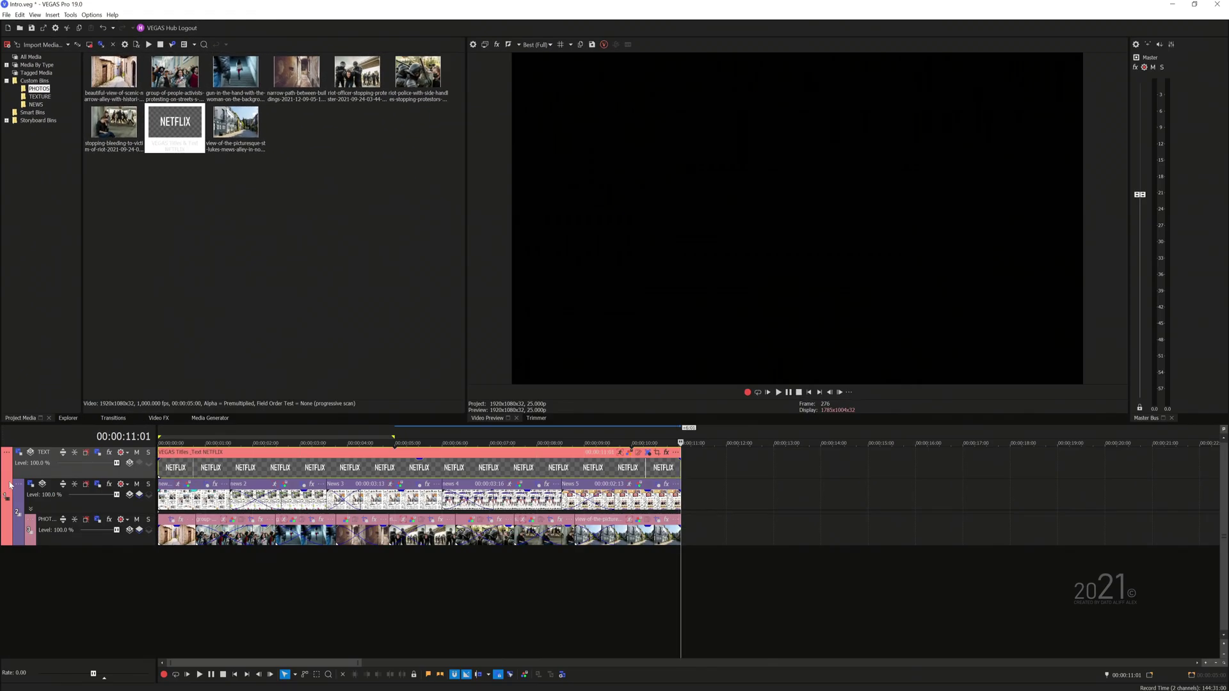
pyautogui.click(30, 485)
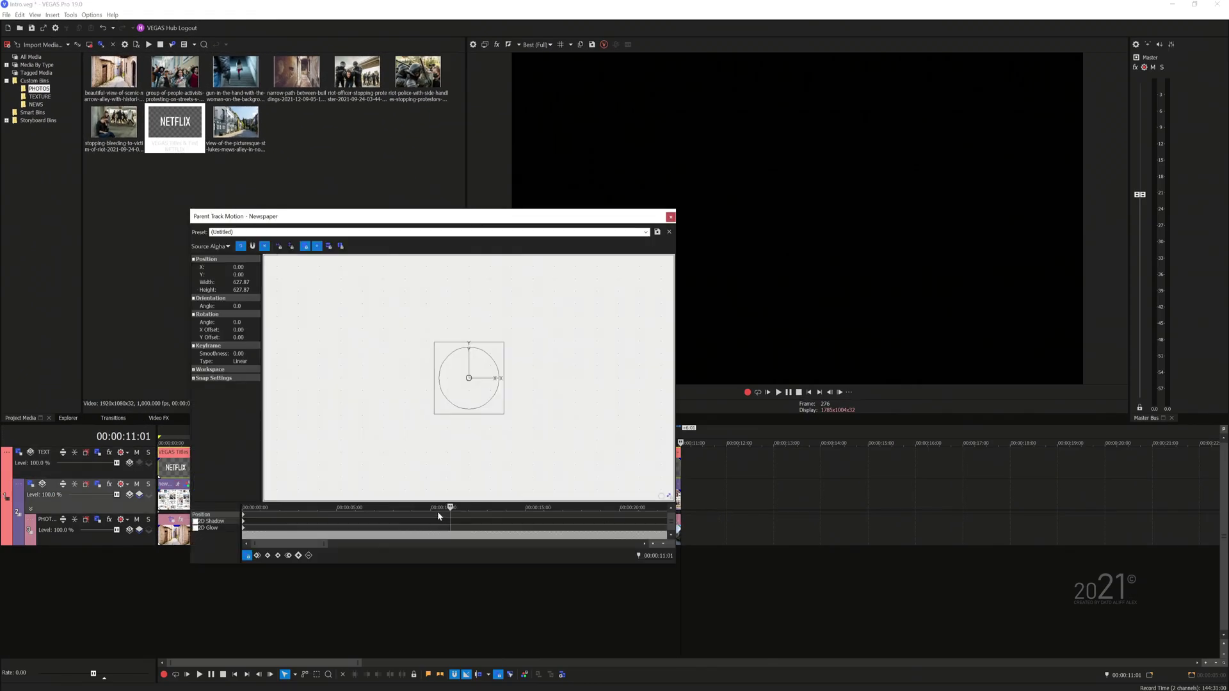
pyautogui.scroll(2, 685, 503)
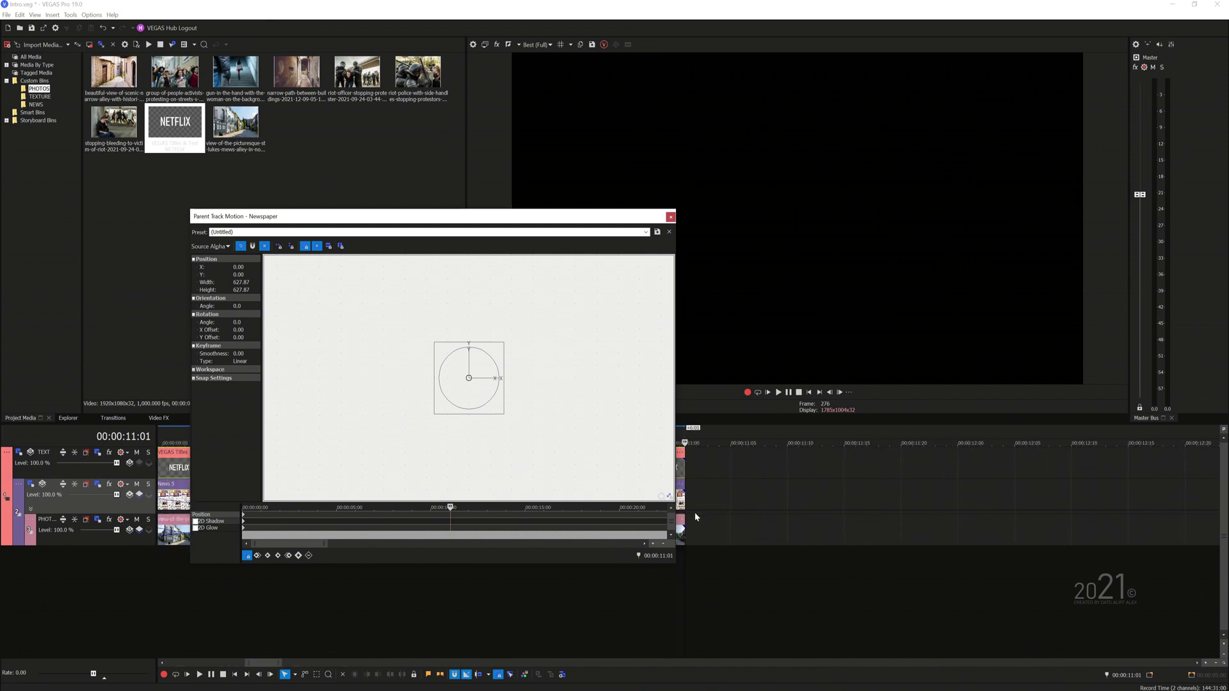
pyautogui.click(684, 509)
pyautogui.press('Left')
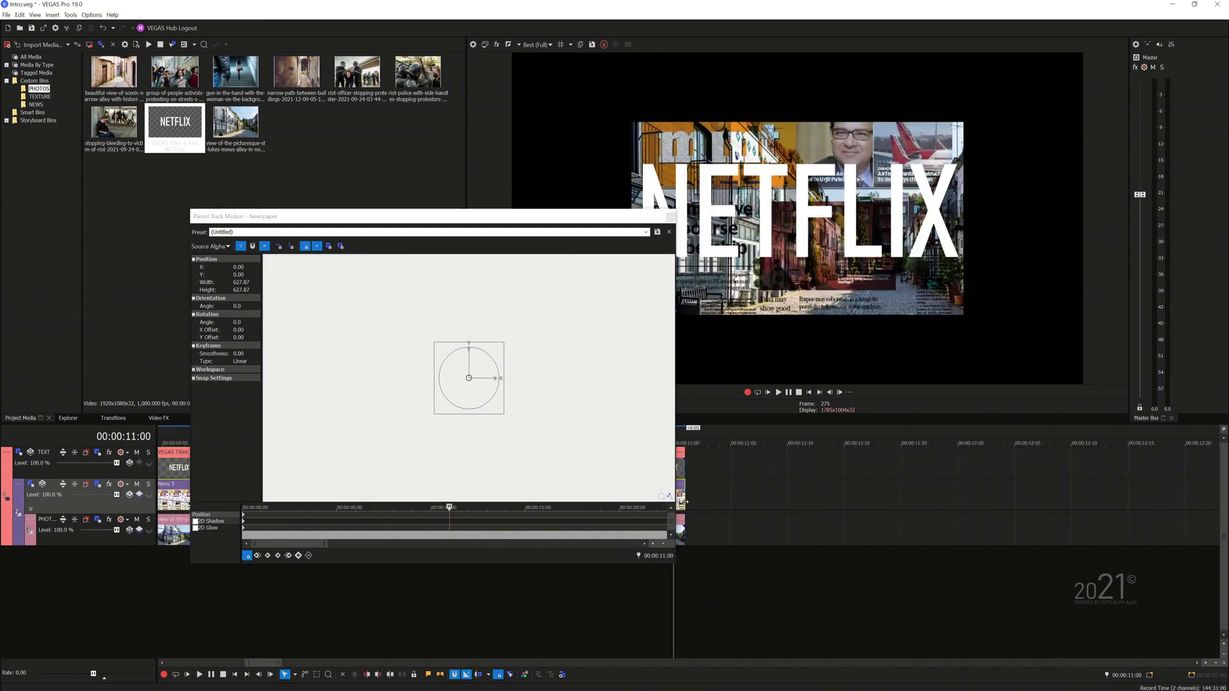
pyautogui.click(645, 232)
pyautogui.click(643, 238)
pyautogui.click(670, 217)
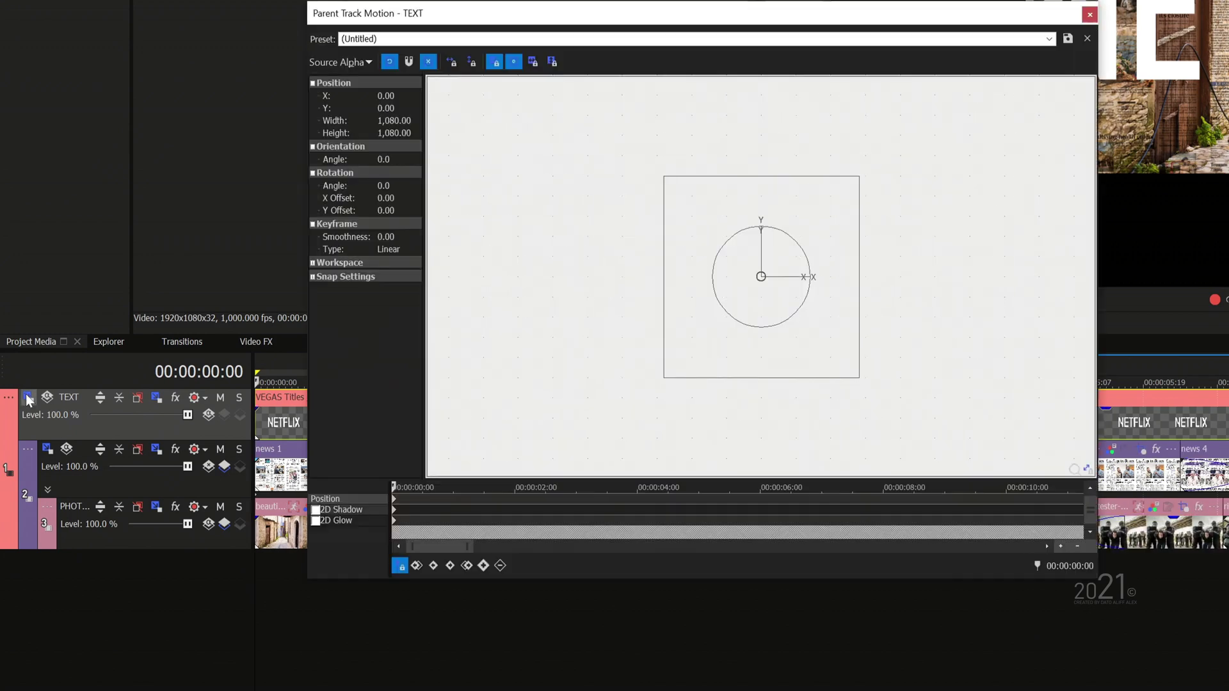
# On the title's last frame, shrink the TEXT track's parent motion frame to 769.87
pyautogui.click(941, 471)
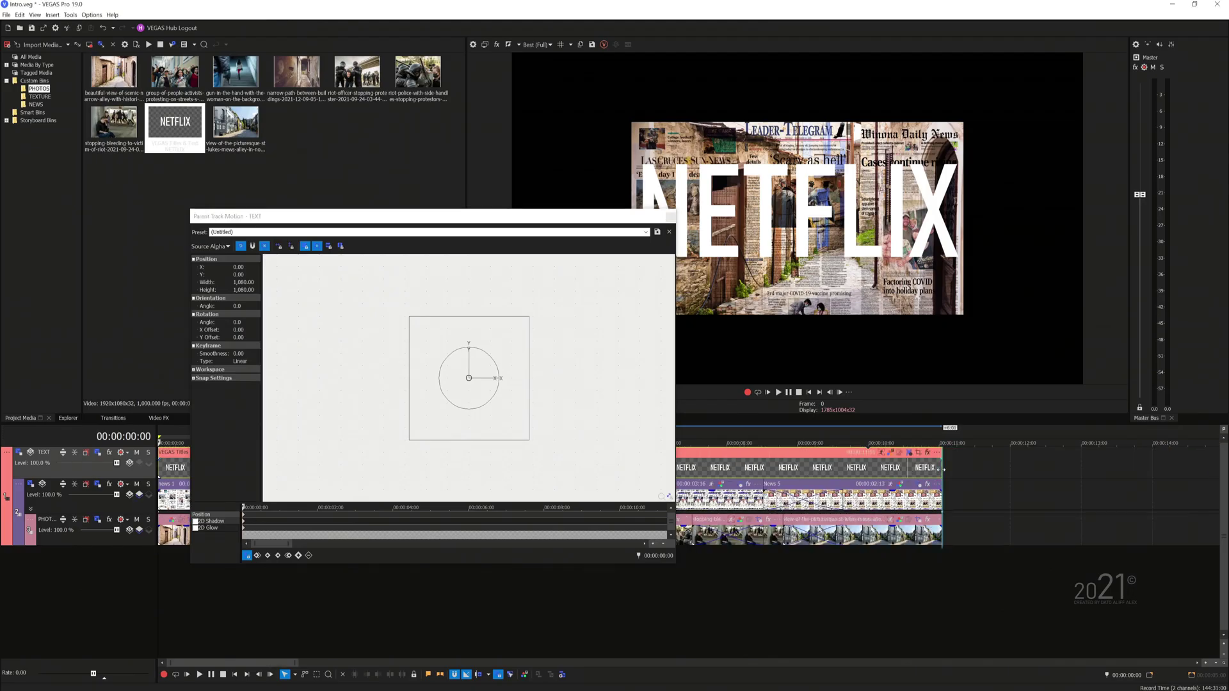
pyautogui.press('Left')
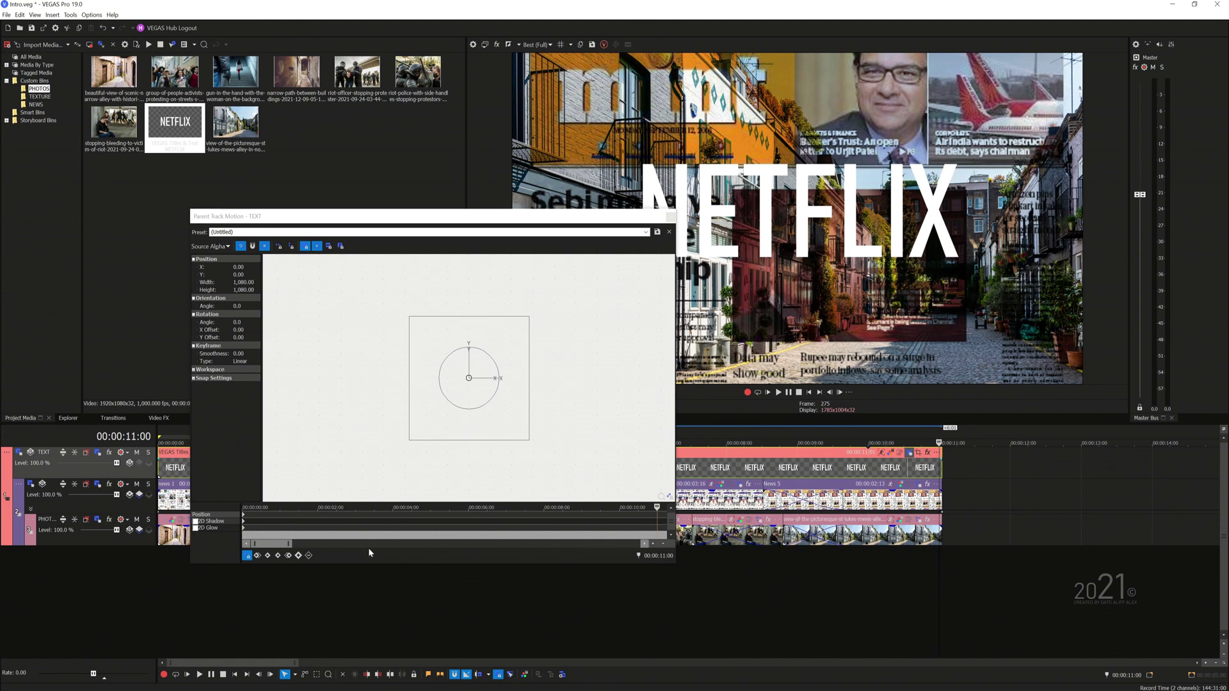
pyautogui.scroll(3, 835, 495)
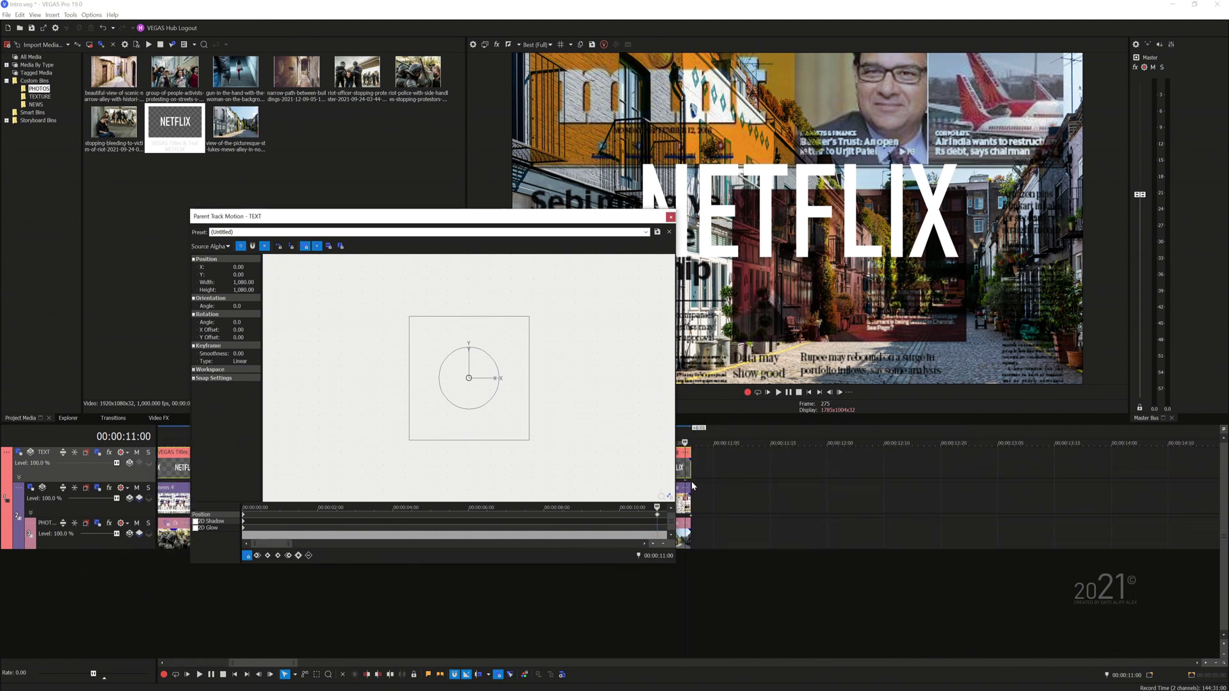
pyautogui.click(243, 517)
pyautogui.moveTo(530, 444); pyautogui.dragTo(510, 426)
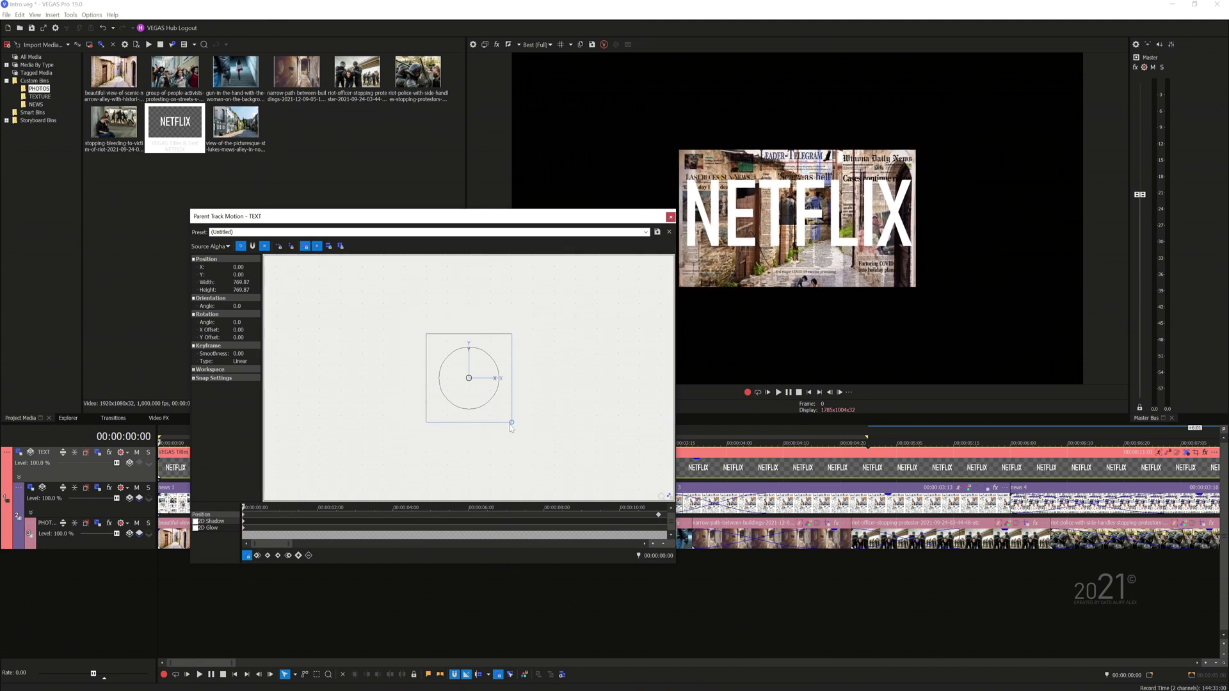
# Set the TEXT track's compositing mode to Multiply (Mask) and preview the masked NETFLIX title
pyautogui.click(670, 217)
pyautogui.click(129, 463)
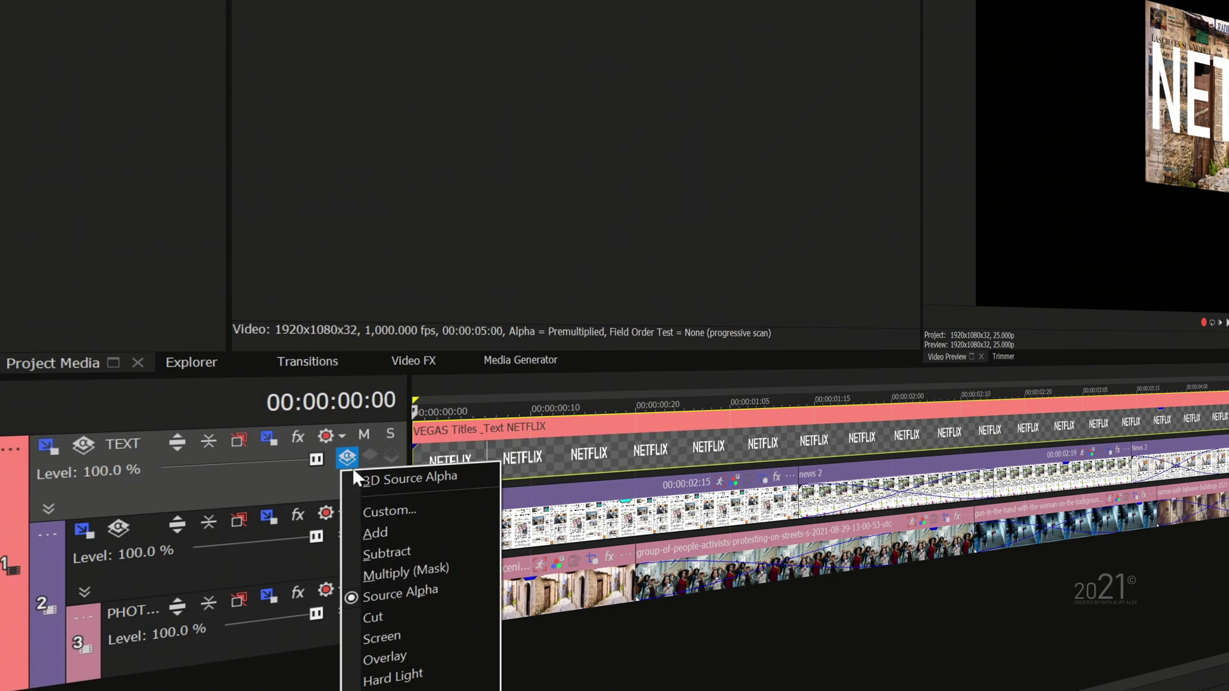
pyautogui.click(398, 570)
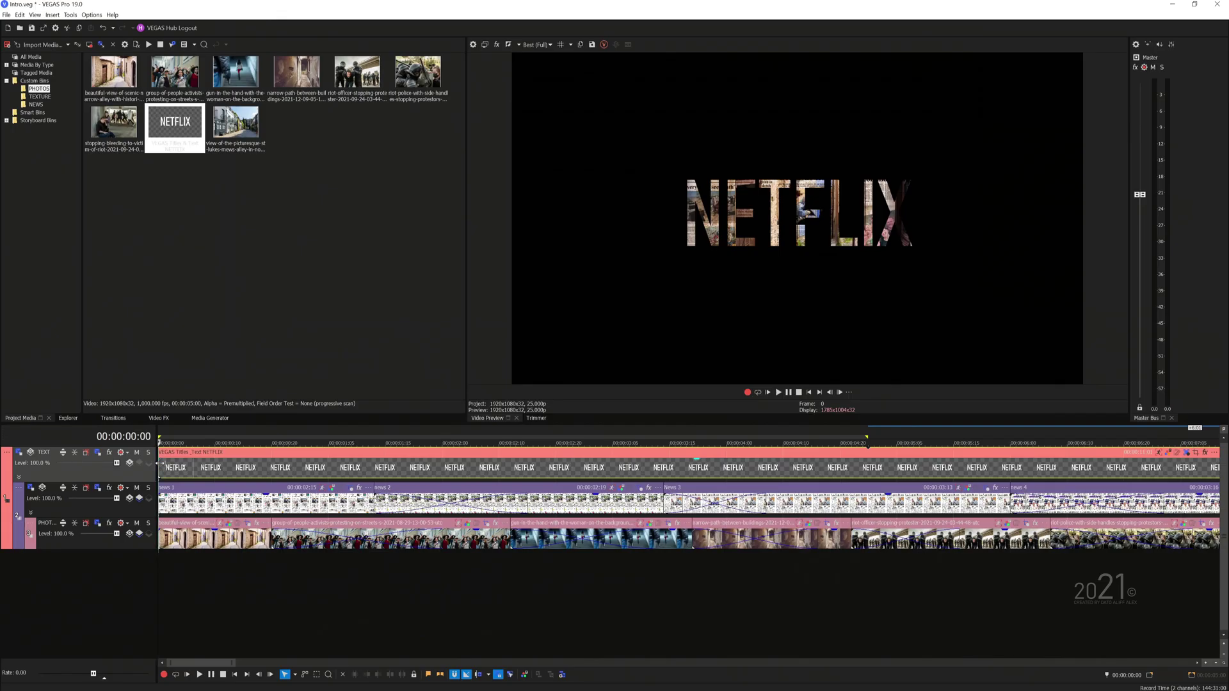
pyautogui.press('space')
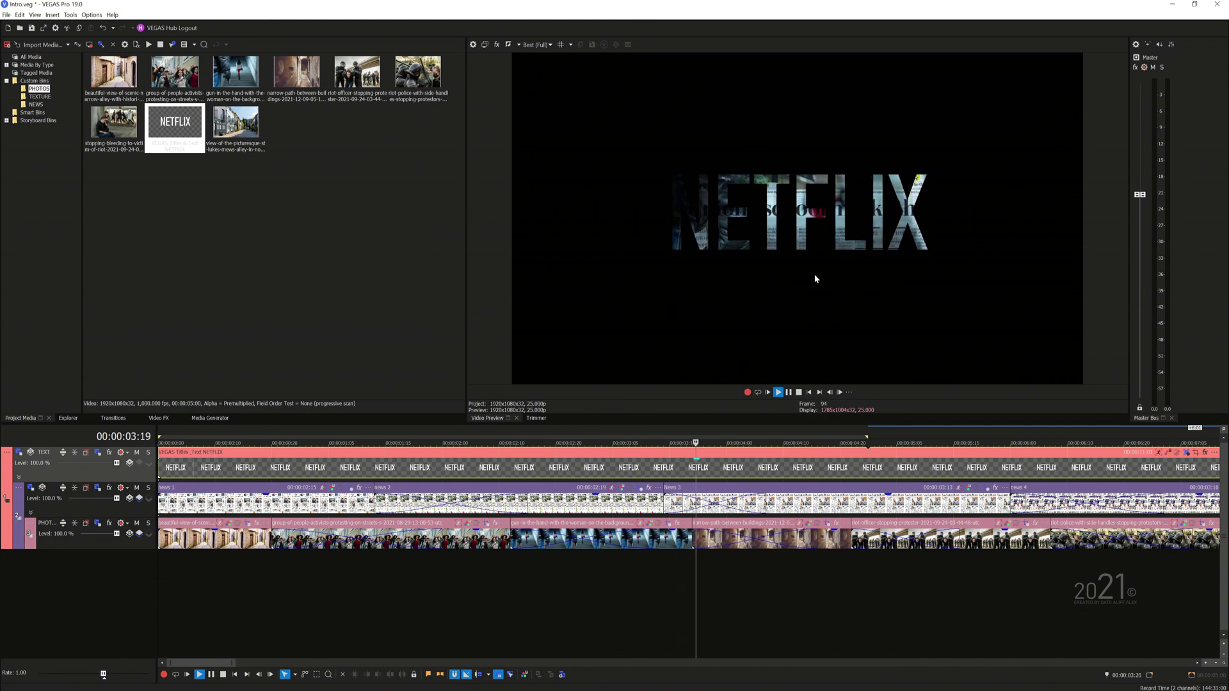
# Add a top adjustment track with a red-tinted Color Corrector and the Text Glow preset
pyautogui.rightClick(144, 463)
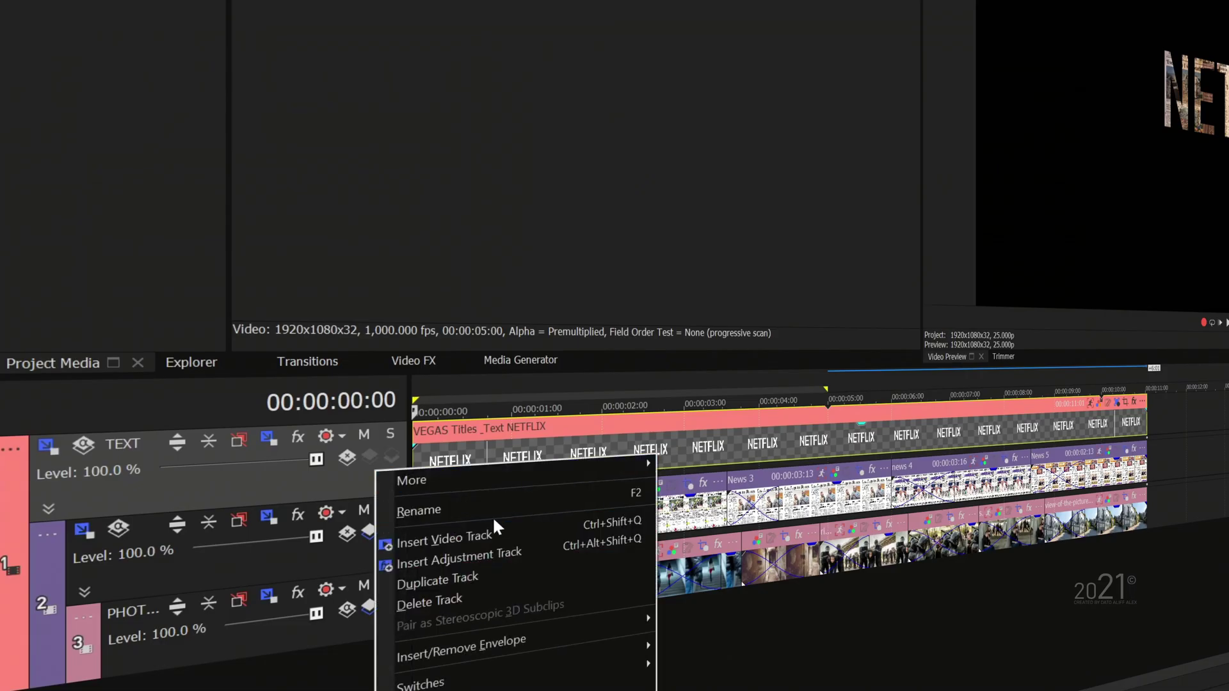
pyautogui.click(510, 559)
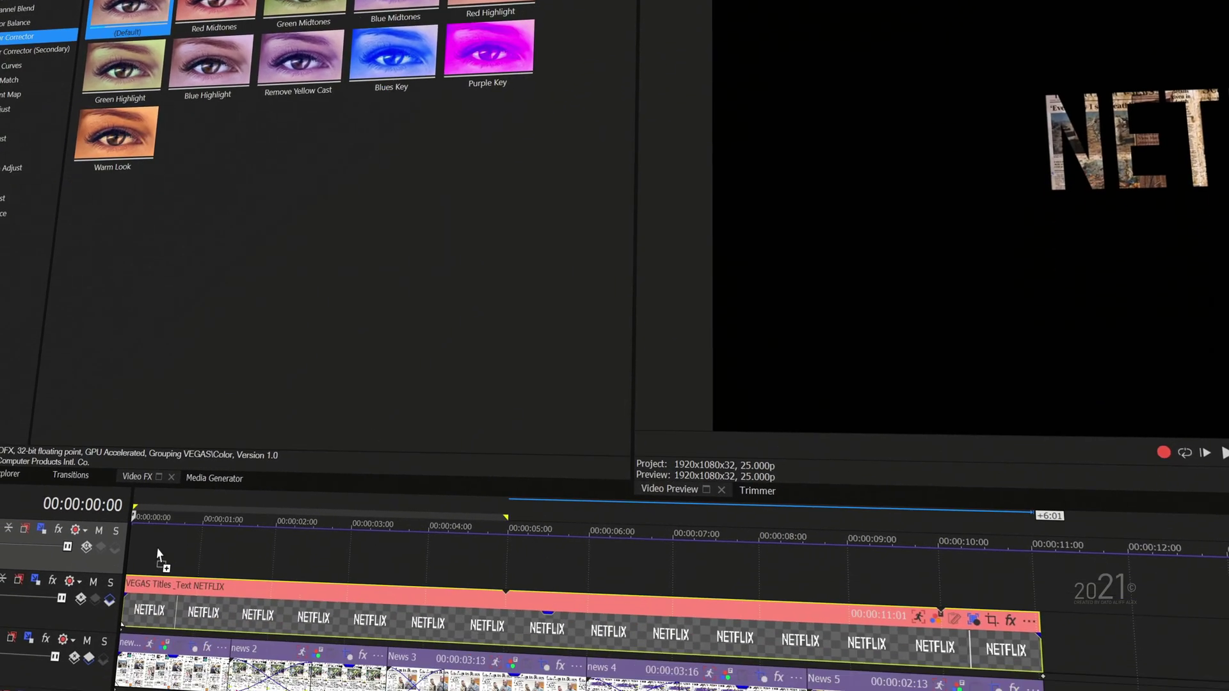
pyautogui.moveTo(158, 555); pyautogui.dragTo(161, 556)
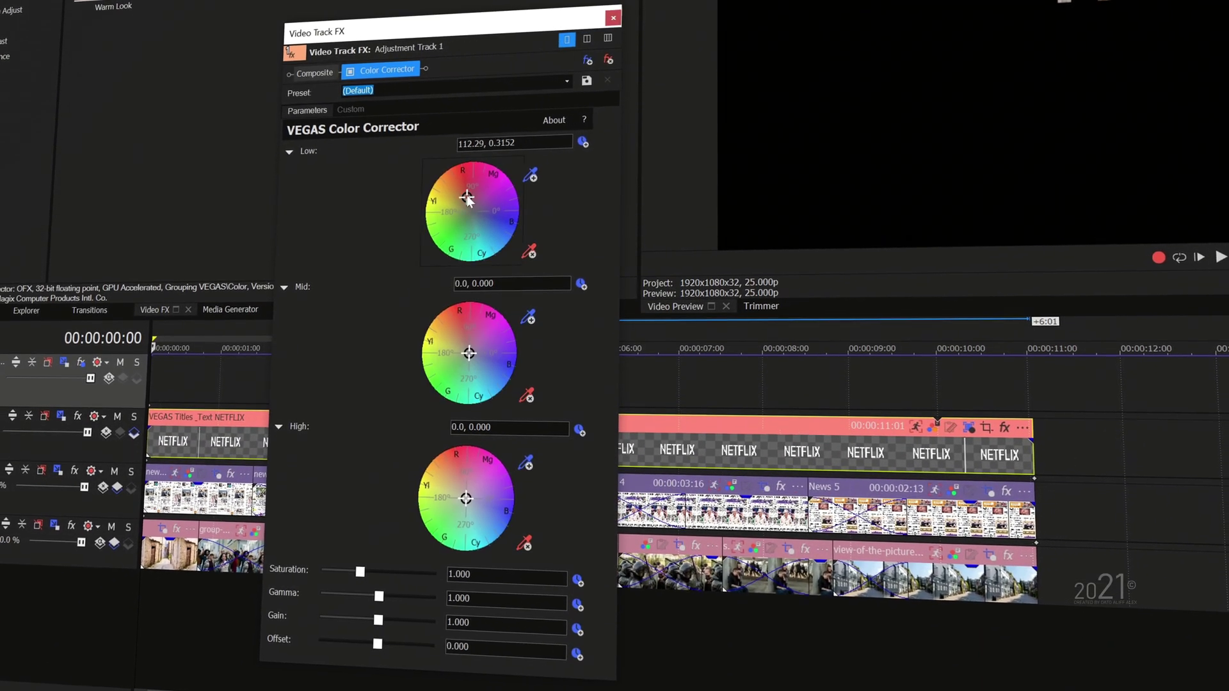
pyautogui.moveTo(468, 200); pyautogui.dragTo(462, 193)
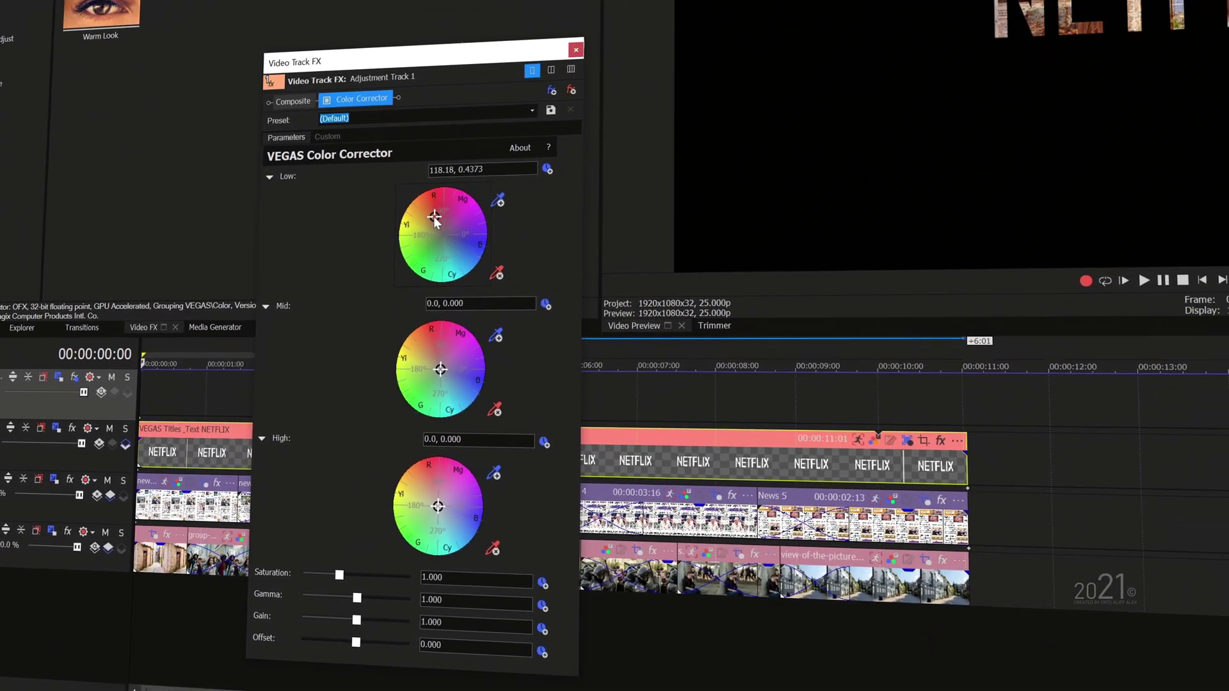
pyautogui.moveTo(469, 353); pyautogui.dragTo(468, 336)
pyautogui.moveTo(466, 499); pyautogui.dragTo(457, 479)
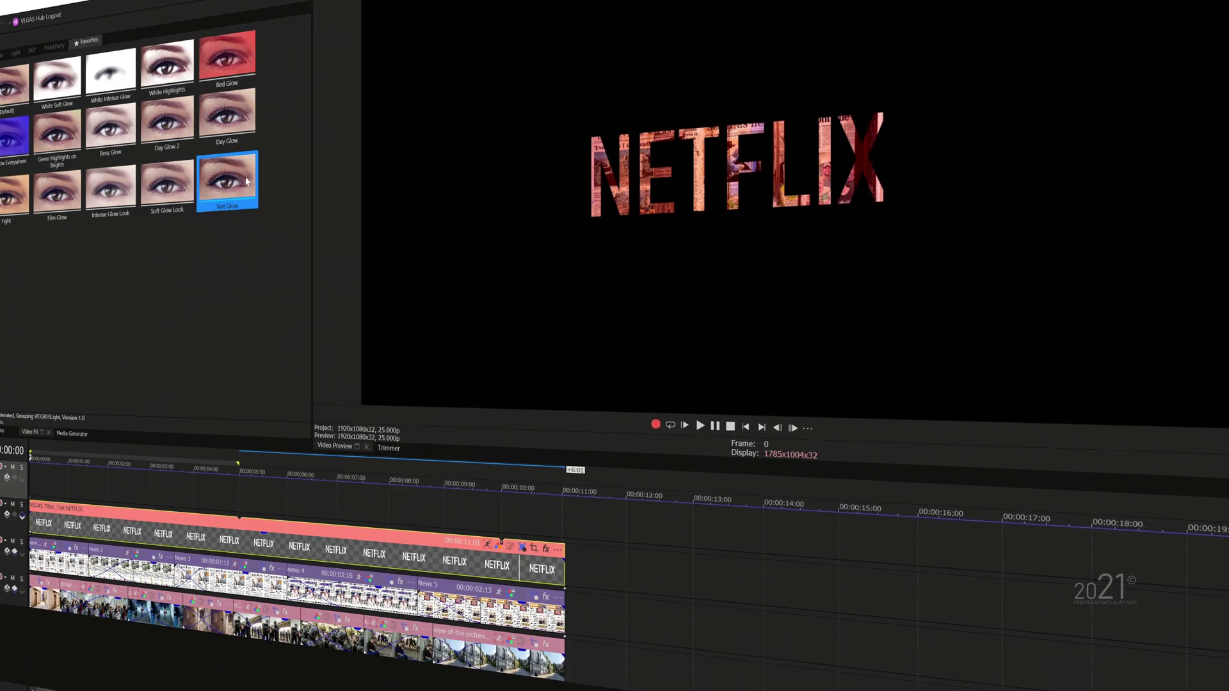
pyautogui.moveTo(65, 491); pyautogui.dragTo(65, 487)
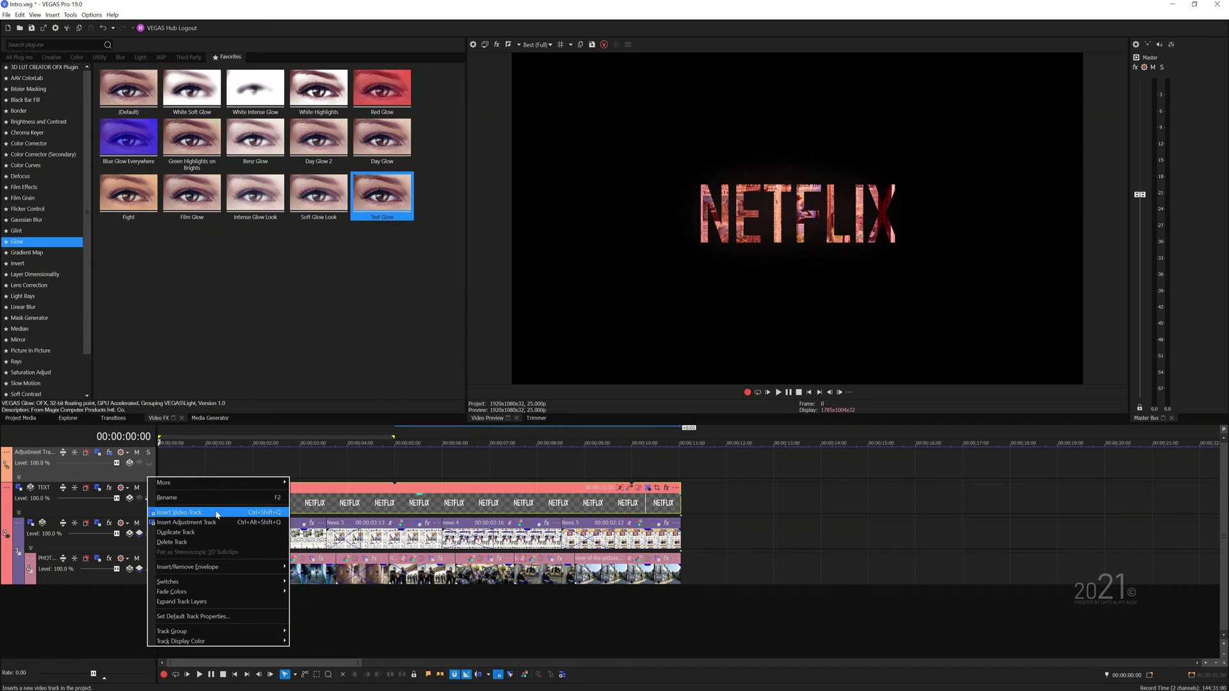
# Add a video track with the film-frame scan clip, video only across time, and set its blend mode
pyautogui.click(217, 515)
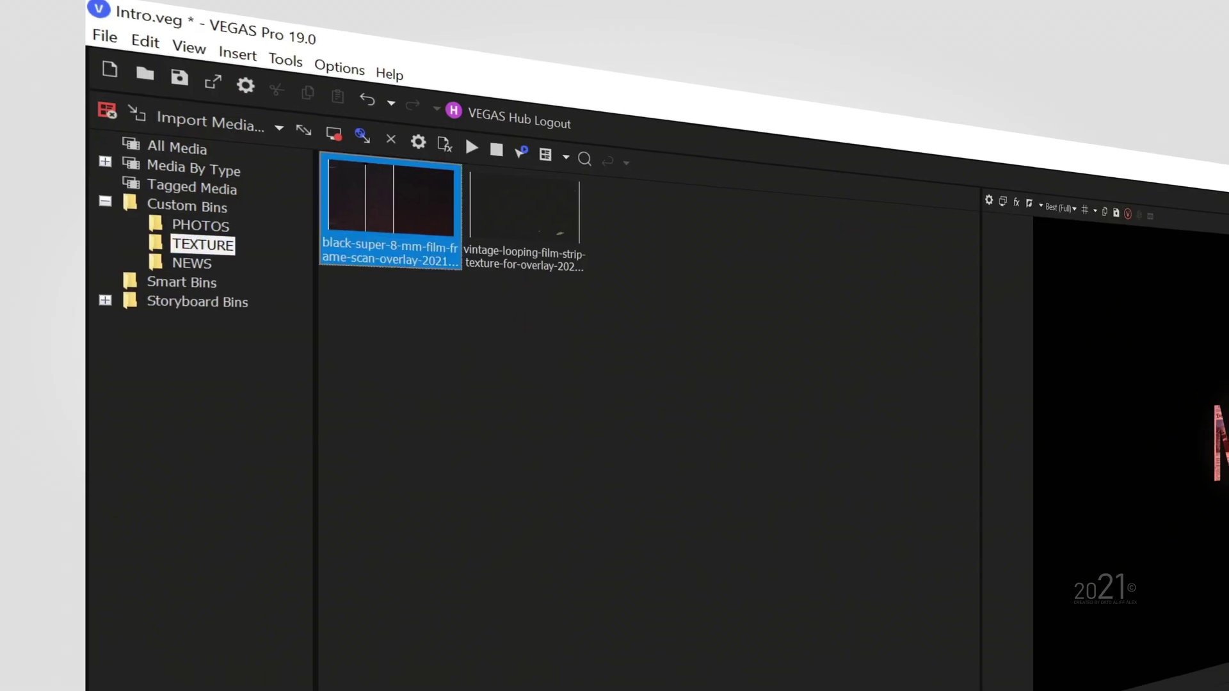
pyautogui.moveTo(384, 214); pyautogui.dragTo(157, 459)
pyautogui.moveTo(197, 498)
pyautogui.click(600, 397)
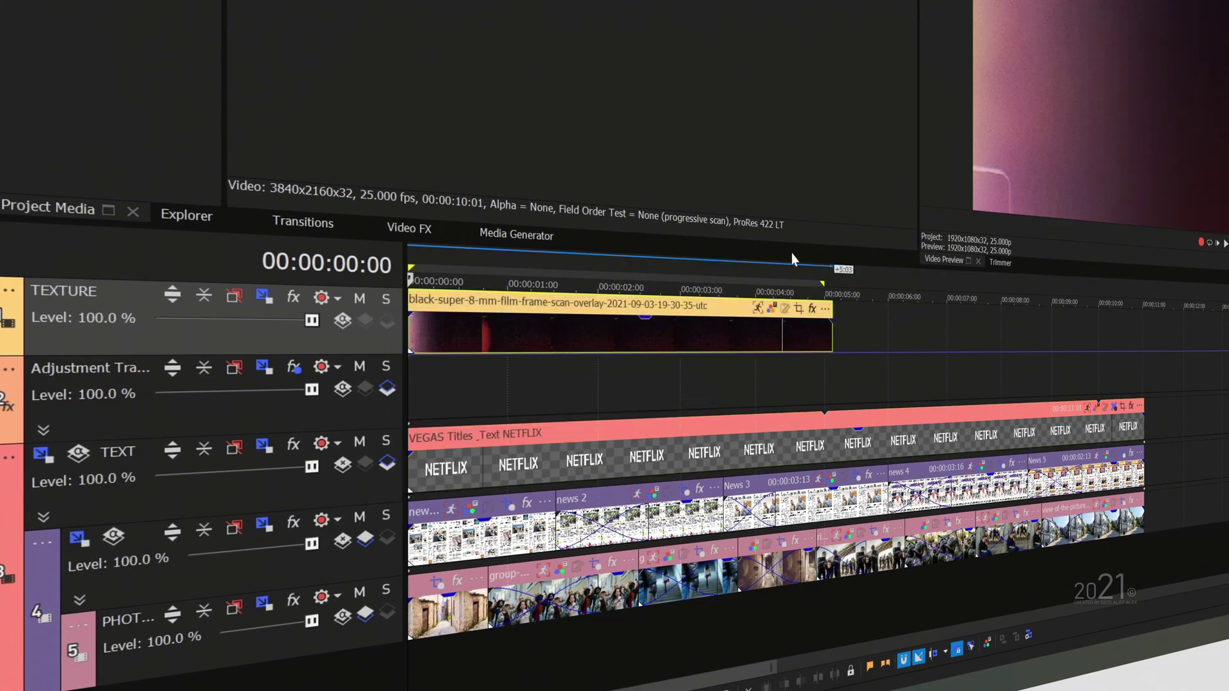
pyautogui.click(342, 320)
pyautogui.click(157, 519)
# Name a new top track TEXTURE and place the vintage film-strip clip on it
pyautogui.hotkey('ctrl', 'shift', 'q')
pyautogui.doubleClick(28, 453)
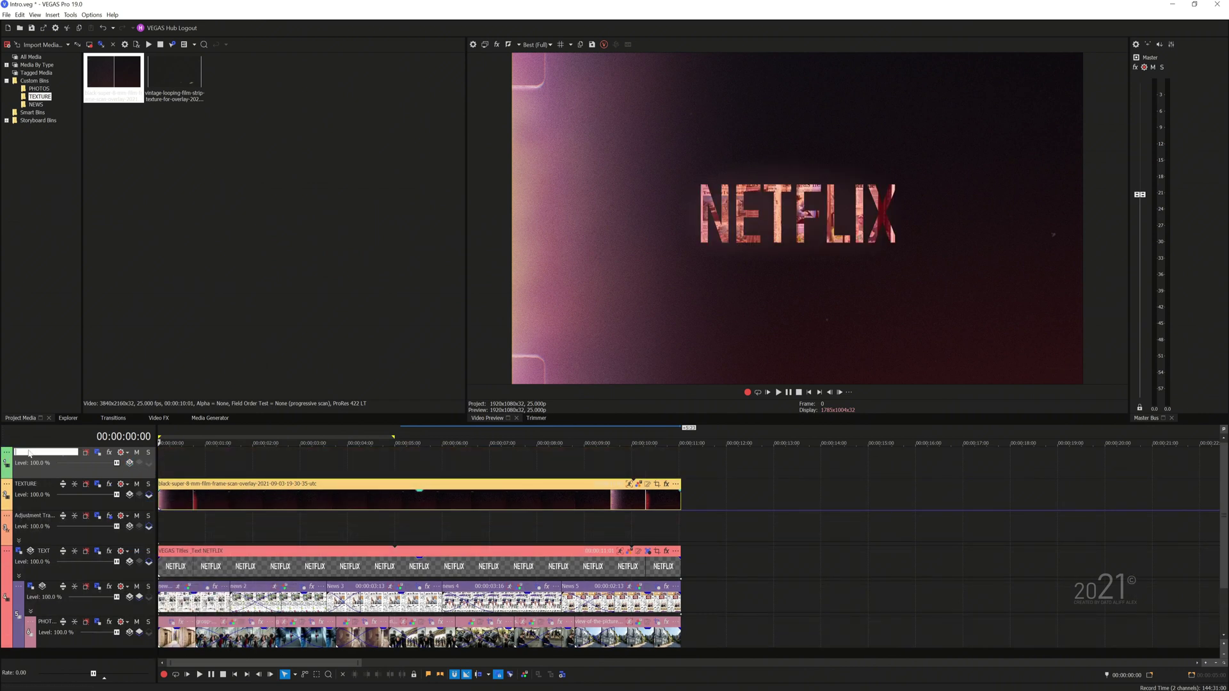
pyautogui.moveTo(174, 76); pyautogui.dragTo(309, 464)
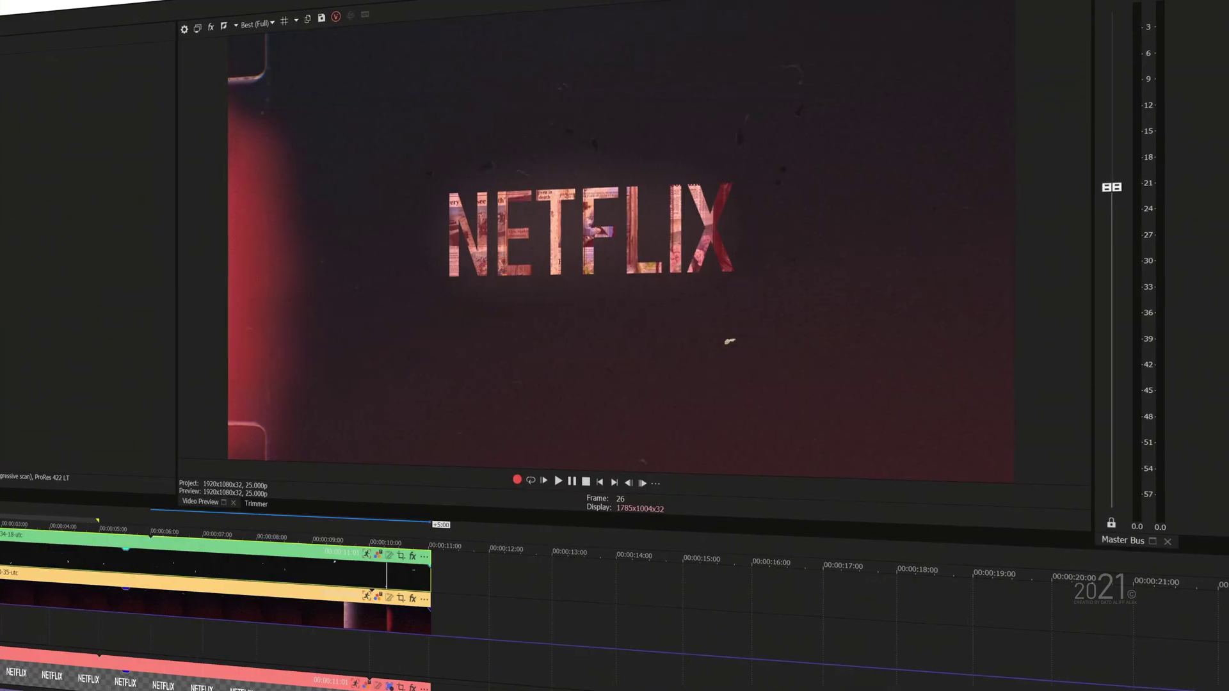
pyautogui.click(233, 599)
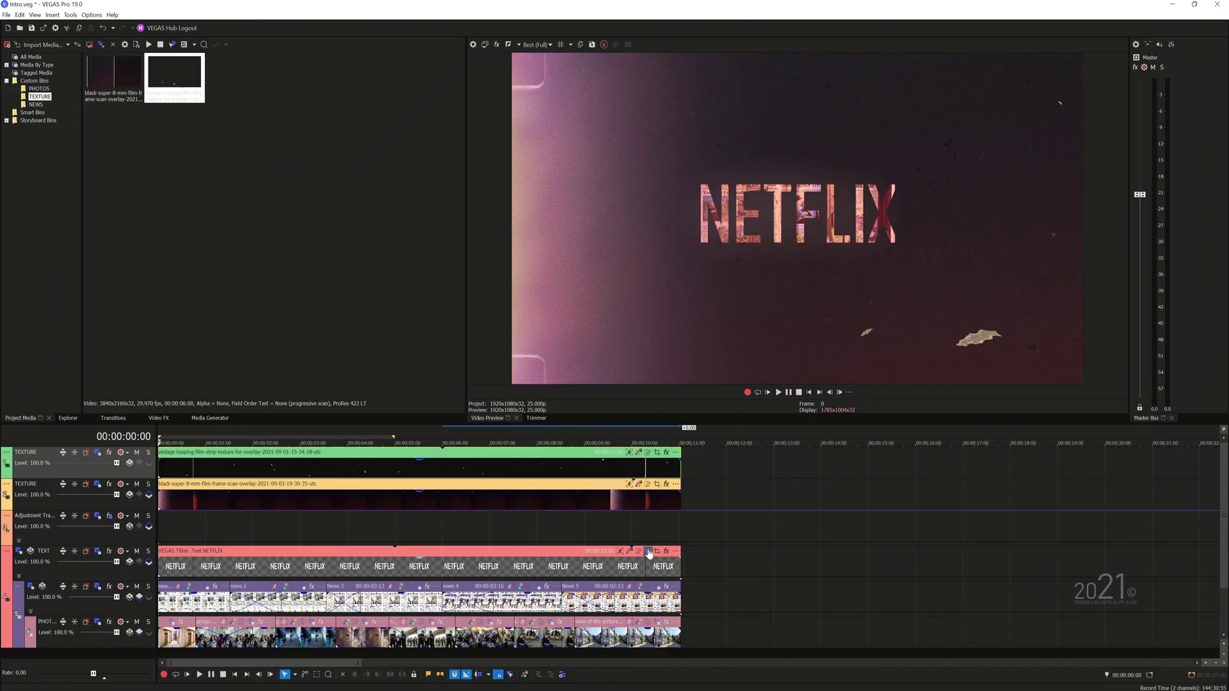
# Keyframe NETFLIX letter tracking from 0.000 to 0.536 over the 00:00:11:01 event
pyautogui.click(648, 551)
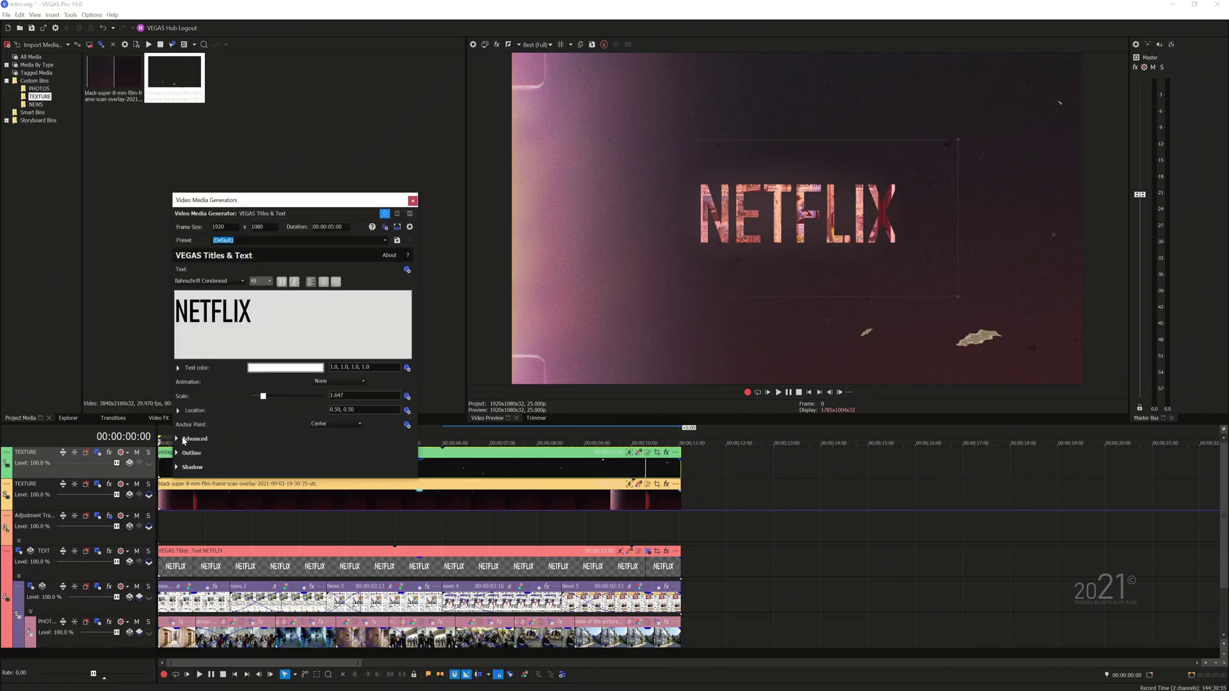
pyautogui.click(180, 441)
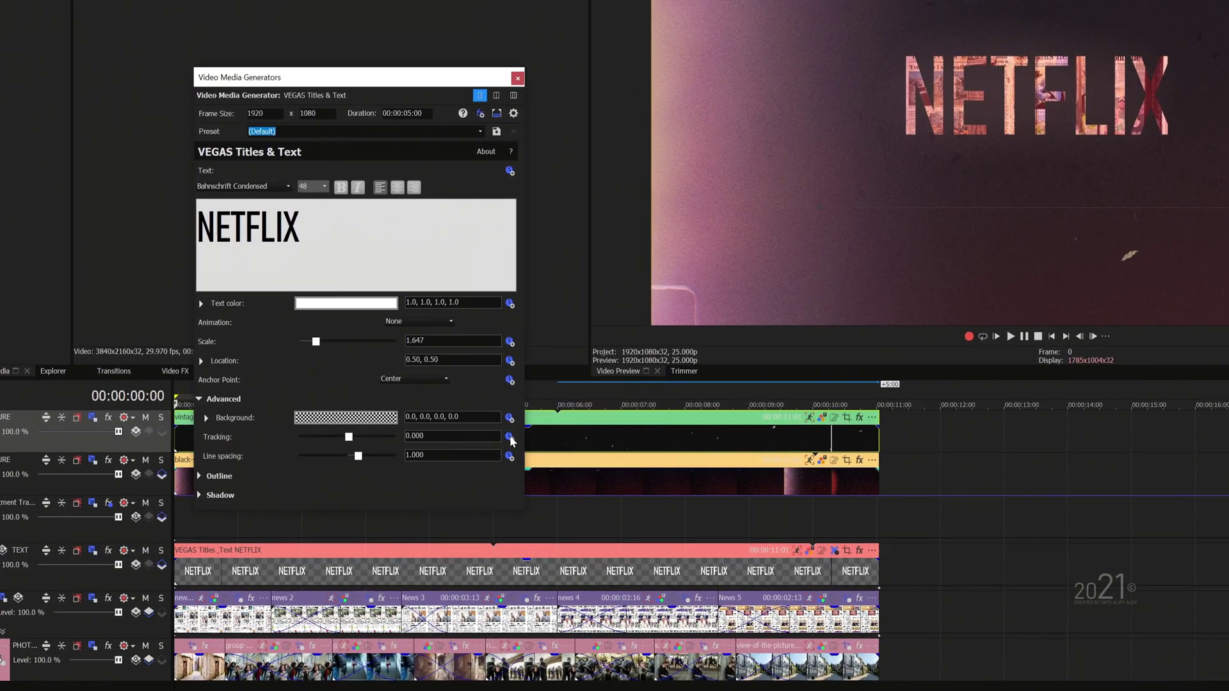
pyautogui.click(407, 467)
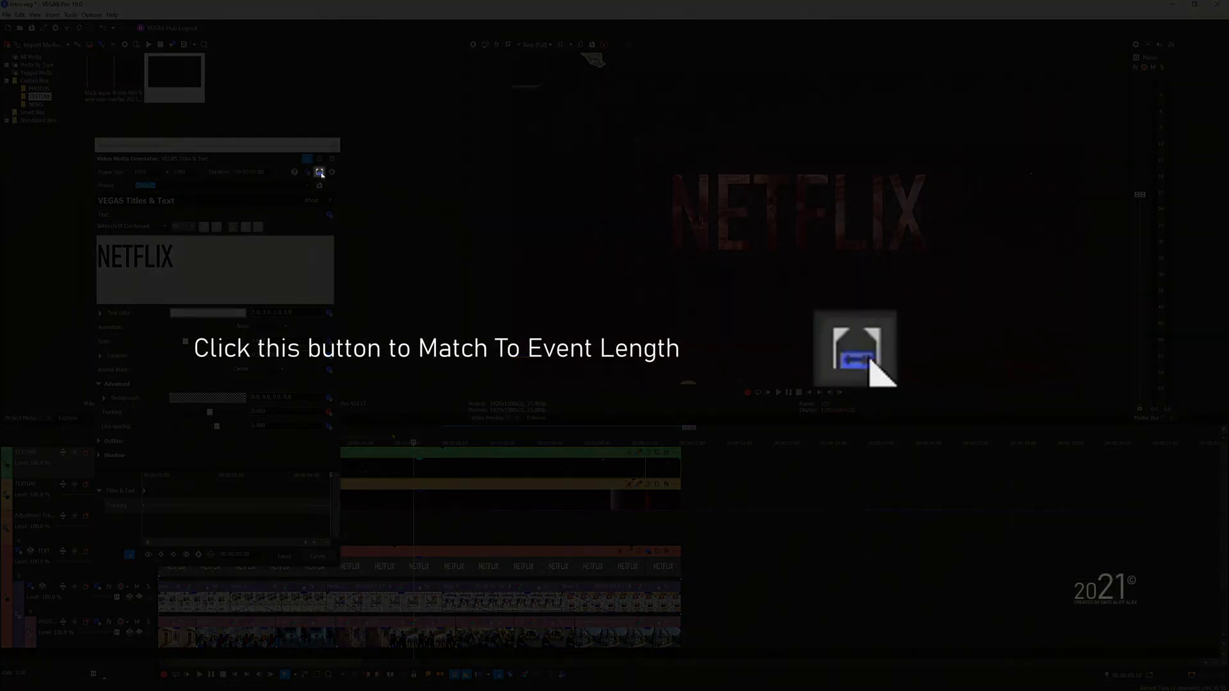
pyautogui.click(319, 173)
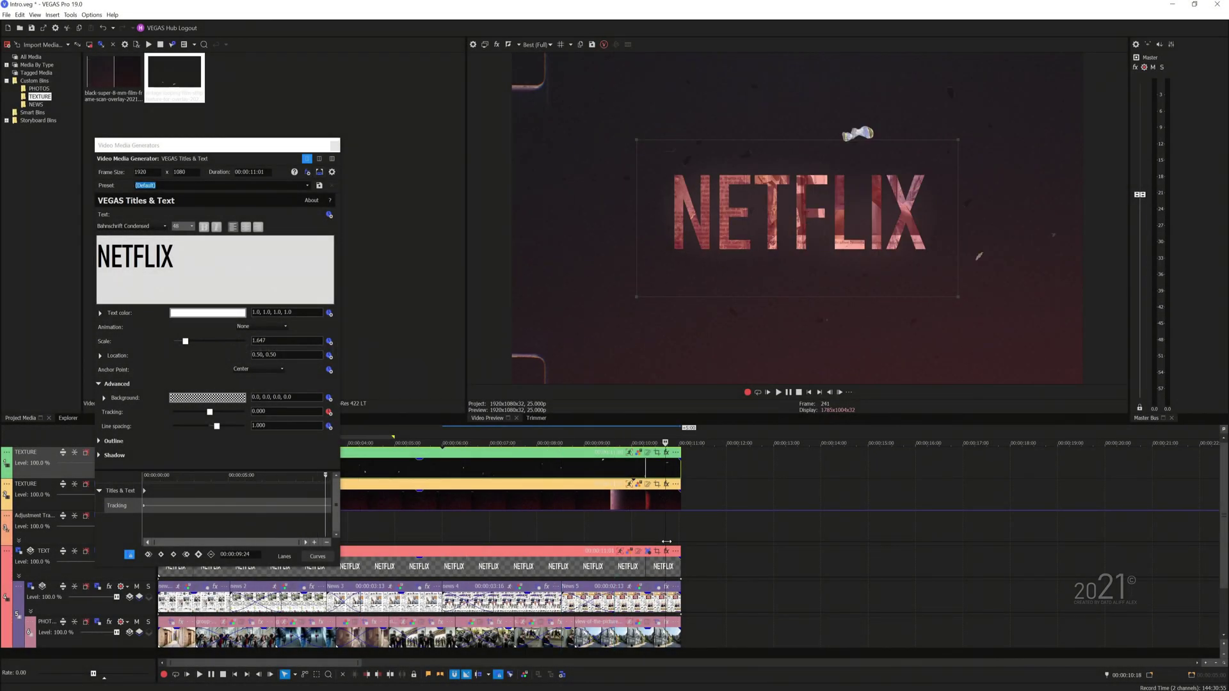
pyautogui.moveTo(666, 542); pyautogui.dragTo(660, 546)
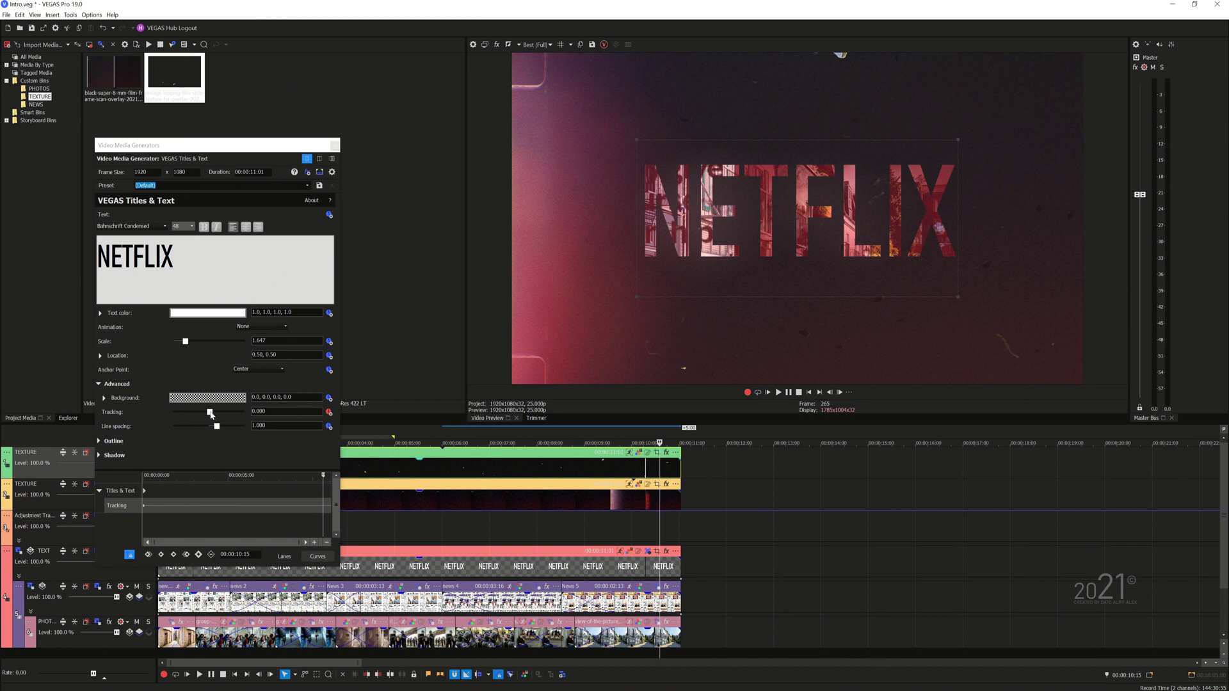
pyautogui.moveTo(211, 414); pyautogui.dragTo(214, 414)
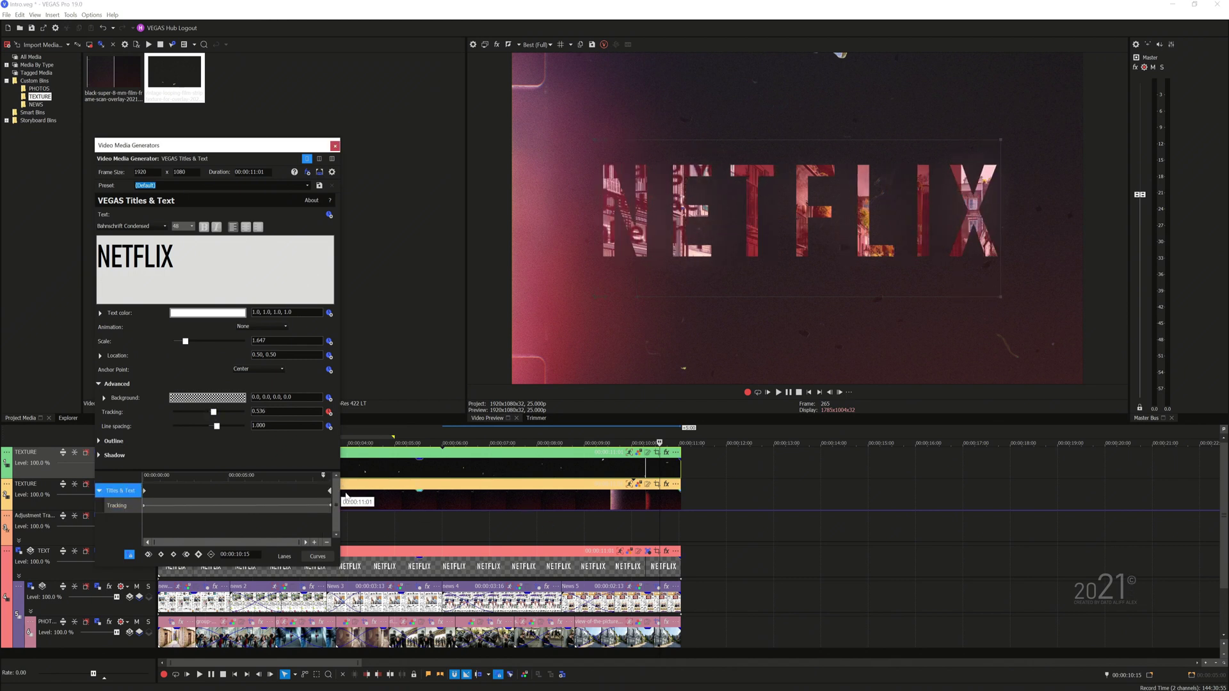
pyautogui.click(334, 146)
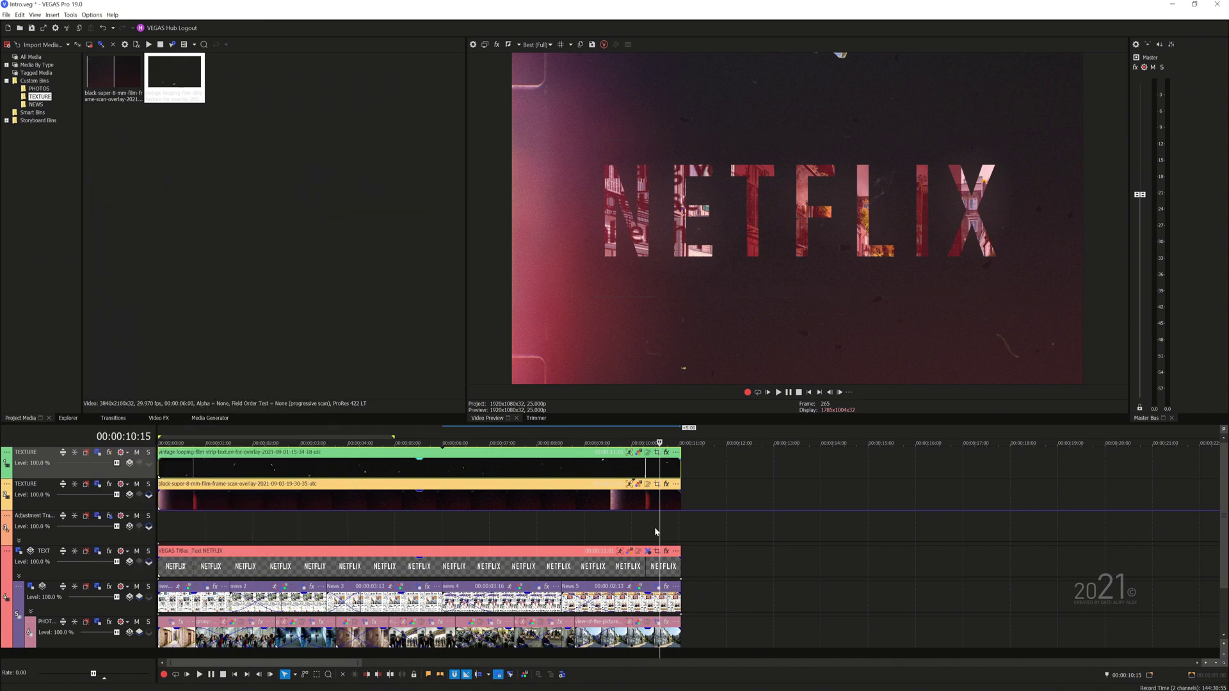
pyautogui.press('space')
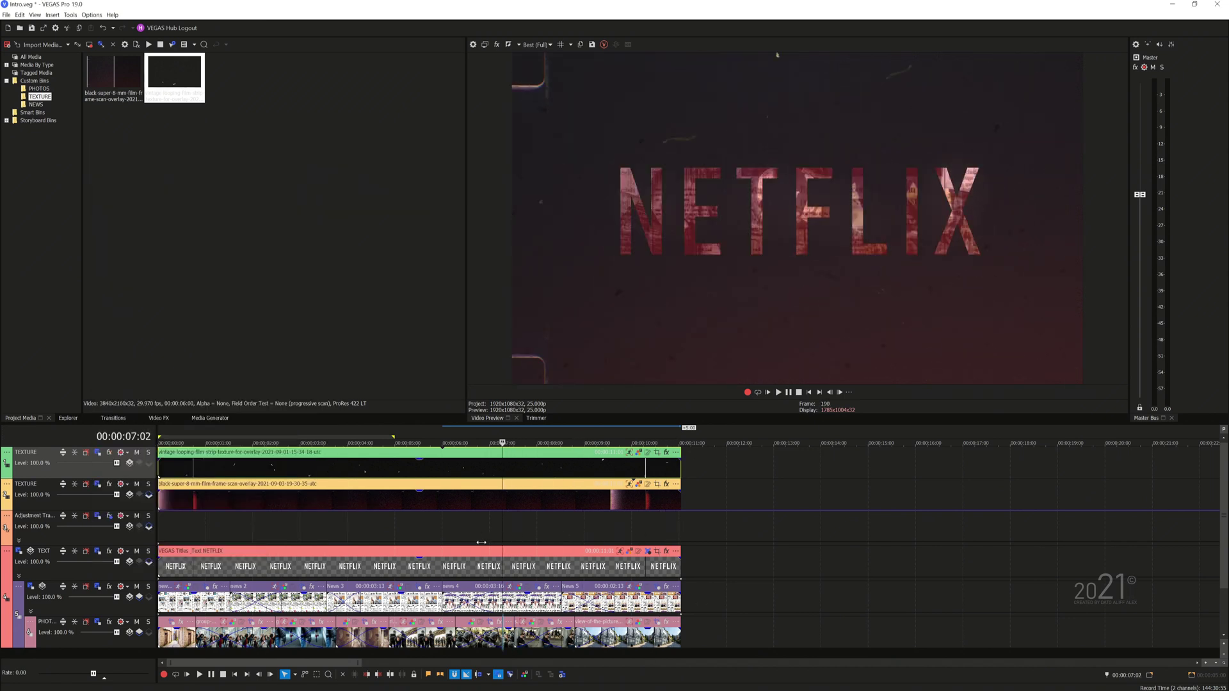
pyautogui.click(368, 553)
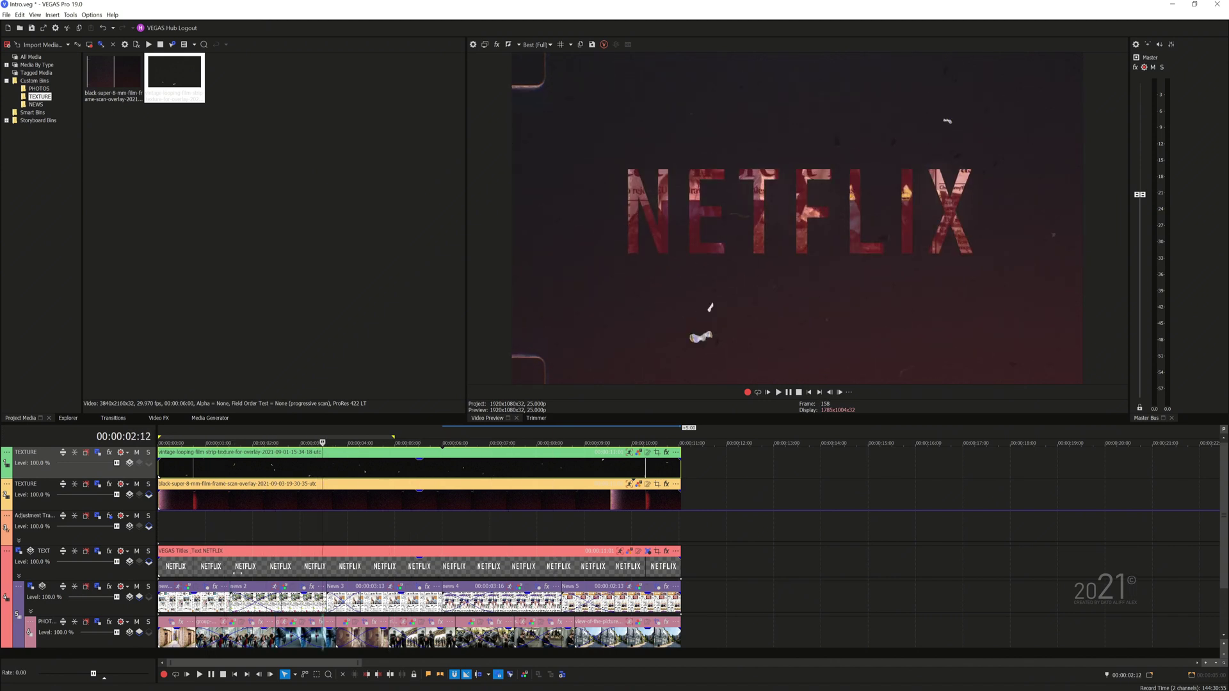
pyautogui.press('space')
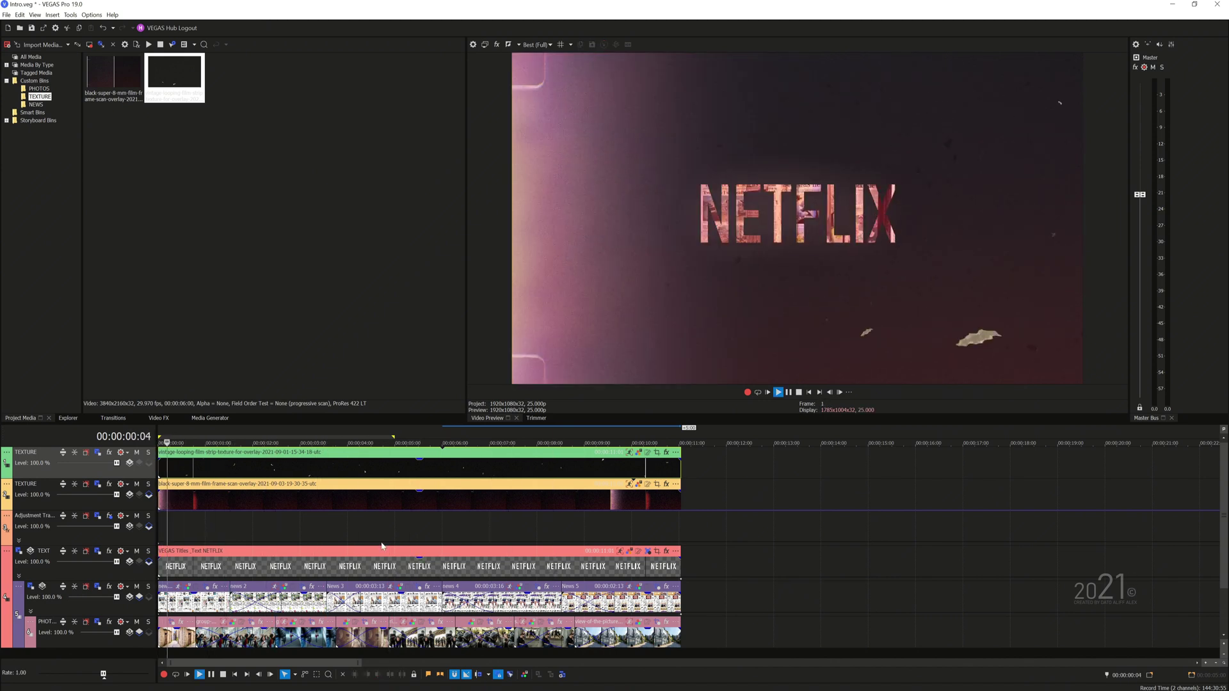